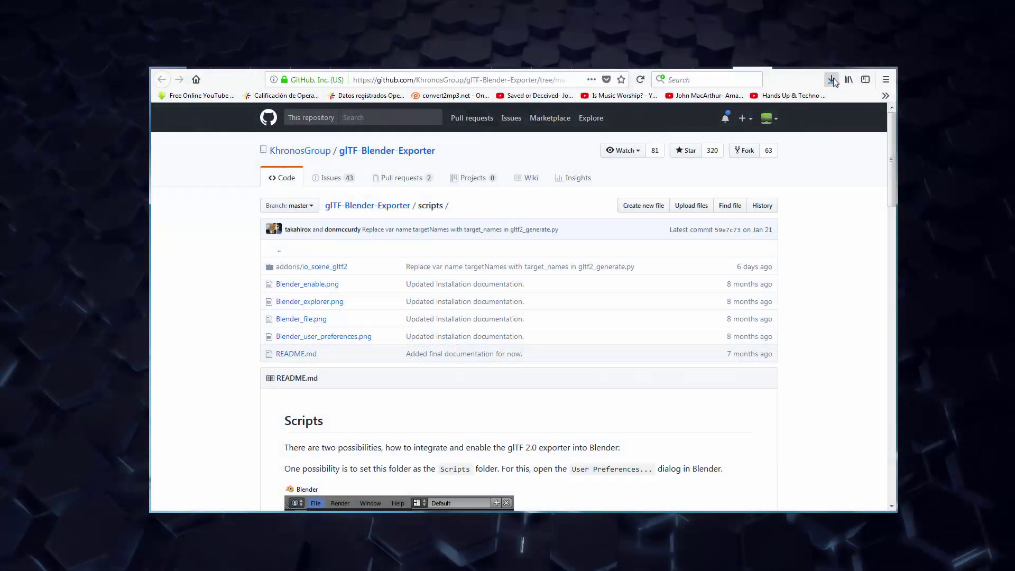
# Step: Show Firefox's recent downloads to follow the glTF-Blender-Exporter-master.zip download
pyautogui.click(832, 79)
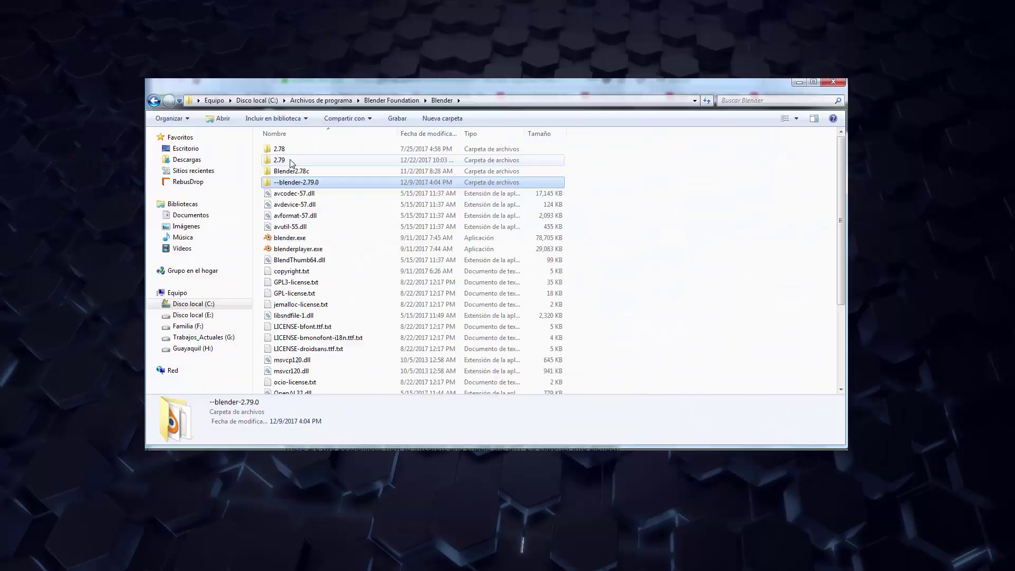
# Step: Navigate into Blender 2.79 > scripts > addons and scroll through its 122 add-on folders
pyautogui.doubleClick(292, 162)
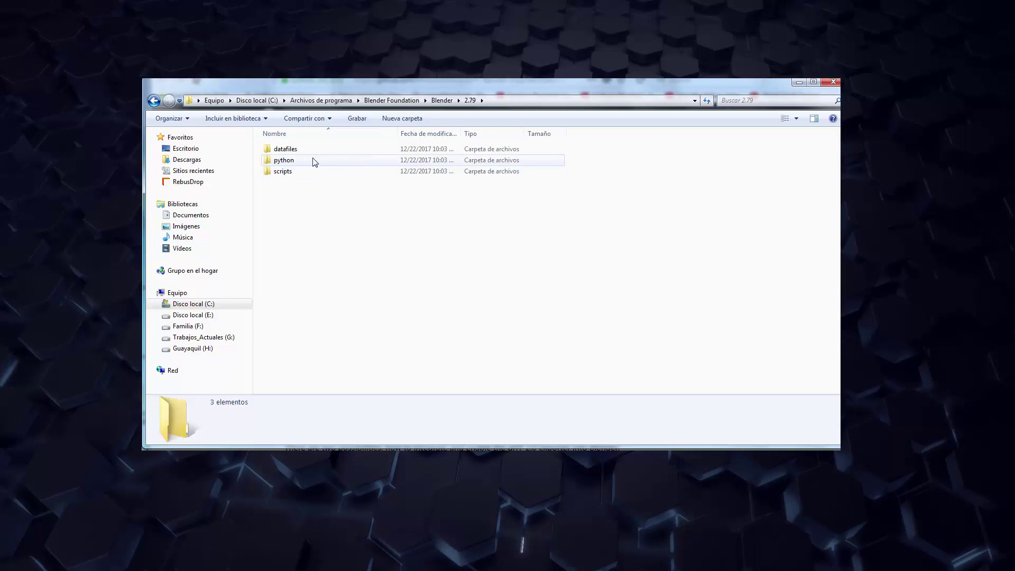
pyautogui.doubleClick(300, 171)
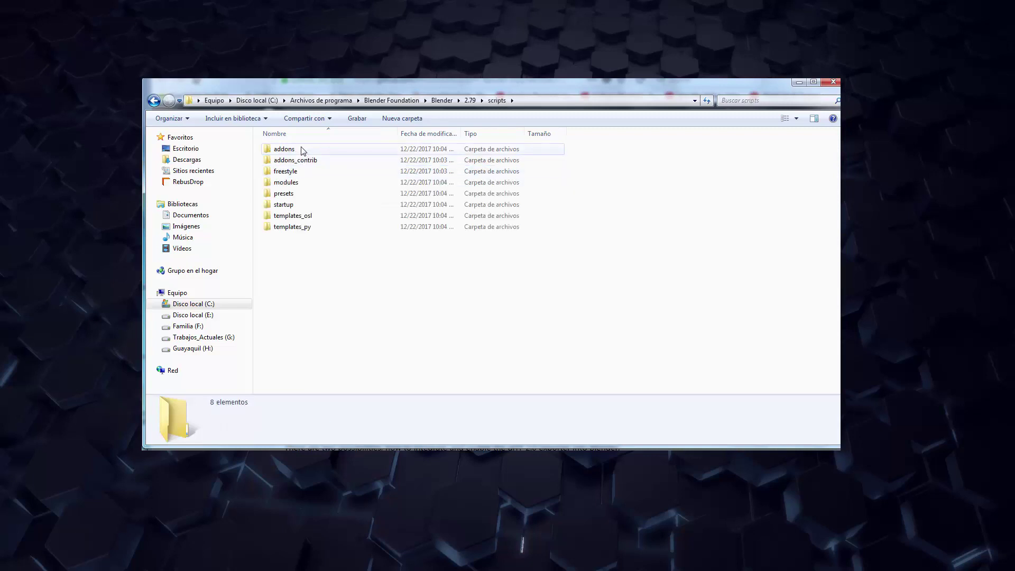
pyautogui.doubleClick(301, 150)
pyautogui.scroll(-20, 594, 252)
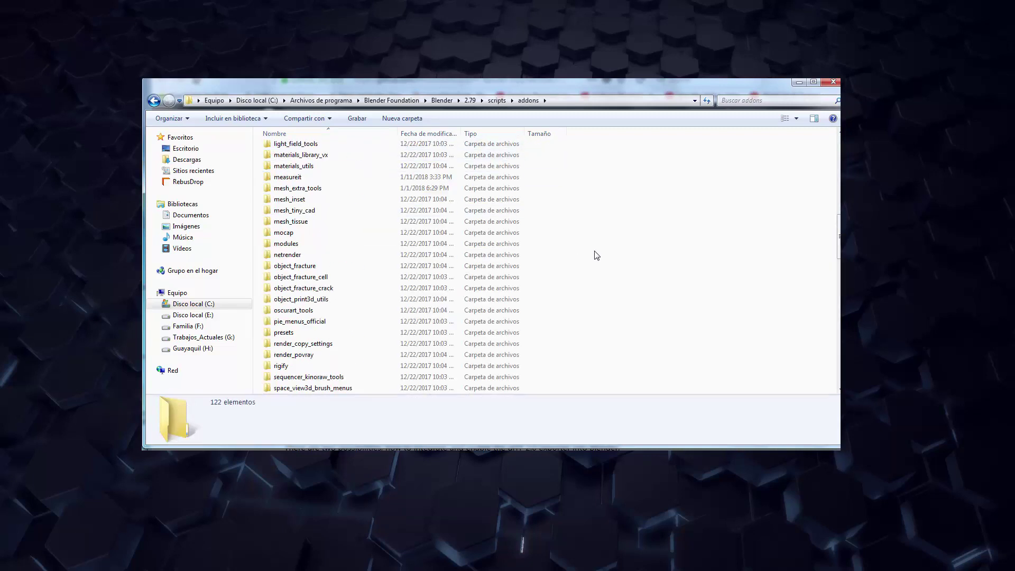
pyautogui.scroll(15, 595, 254)
pyautogui.scroll(2, 594, 254)
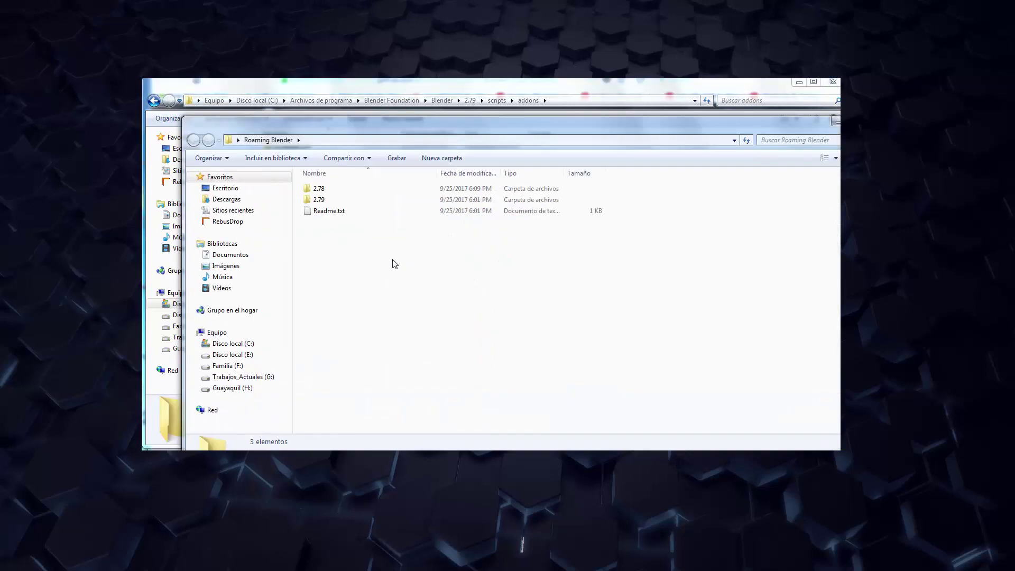
# Step: Paste glTF-Blender-Exporter-master.zip into Roaming Blender and extract it to glTF-Blender-Exporter-master\
pyautogui.rightClick(394, 261)
pyautogui.click(419, 332)
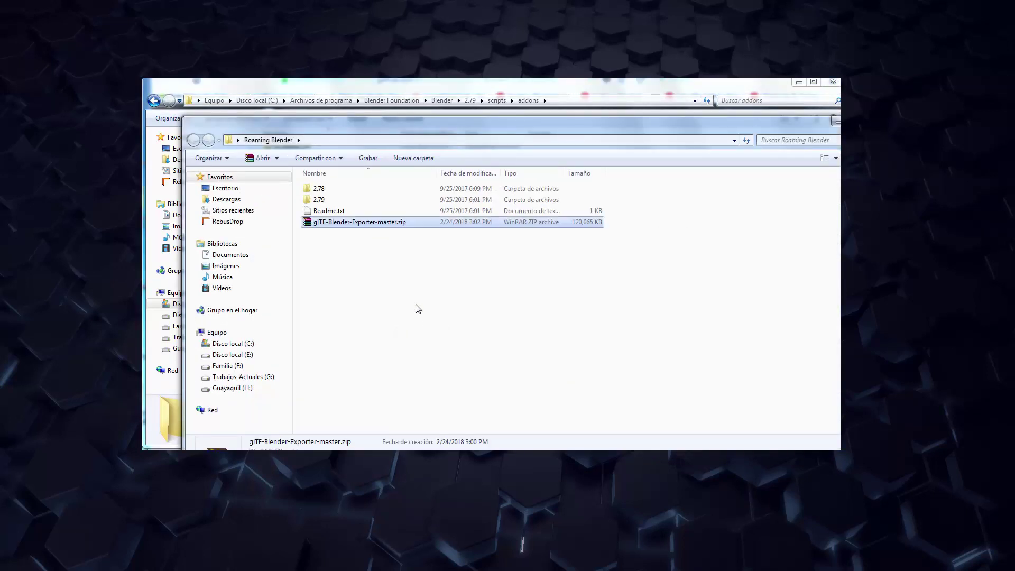
pyautogui.rightClick(357, 222)
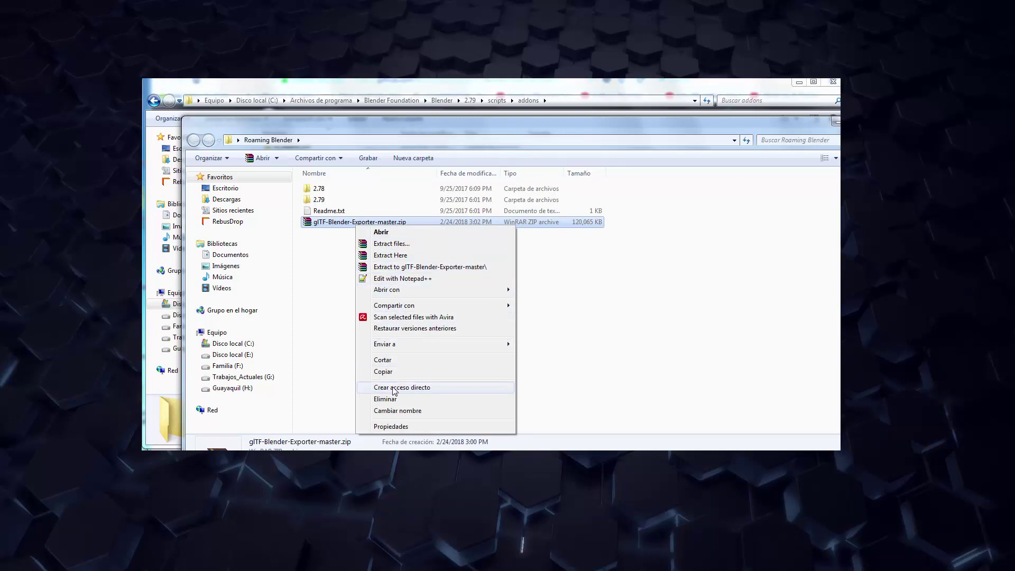
pyautogui.click(420, 267)
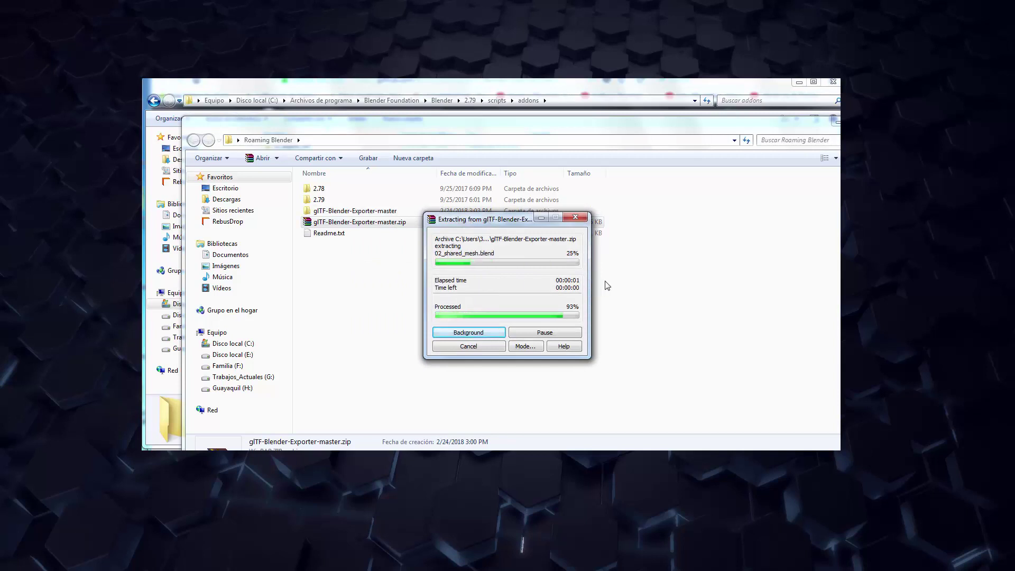
# Step: Open the nested glTF-Blender-Exporter-master folder and its scenes folder of sample files
pyautogui.doubleClick(373, 211)
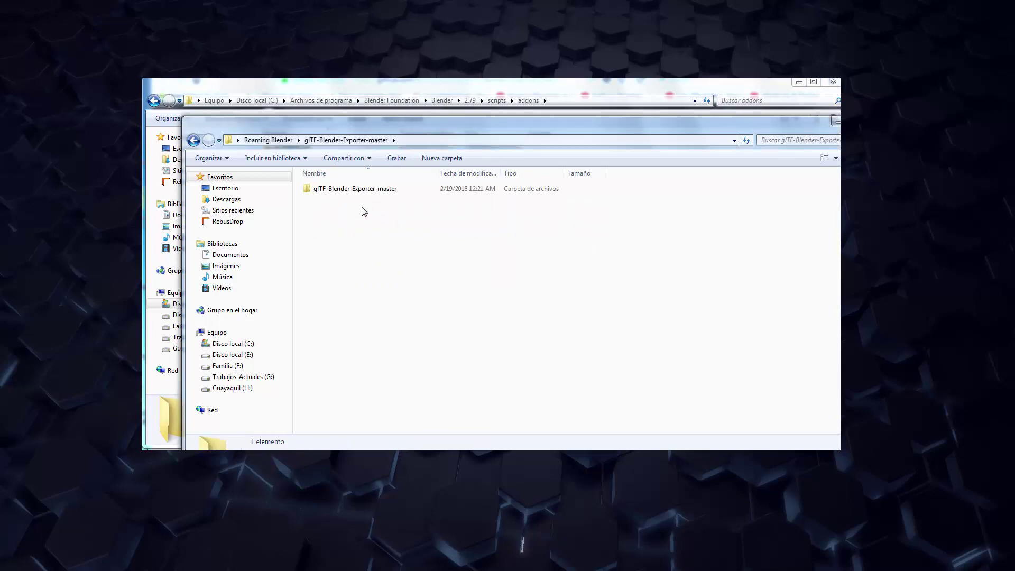
pyautogui.doubleClick(349, 189)
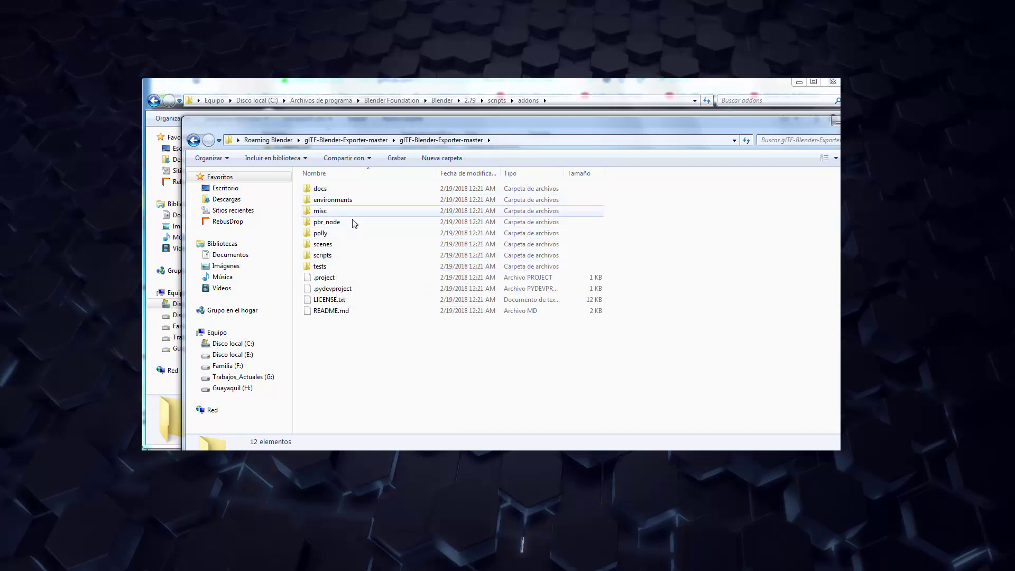
pyautogui.click(342, 250)
pyautogui.doubleClick(342, 250)
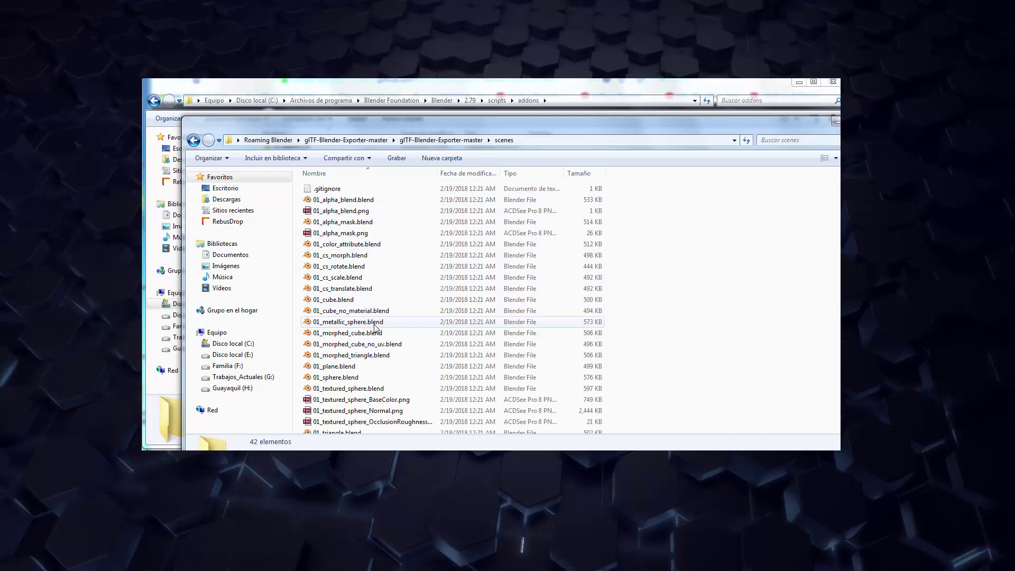
pyautogui.scroll(-4, 374, 324)
pyautogui.scroll(-3, 375, 325)
pyautogui.scroll(5, 375, 325)
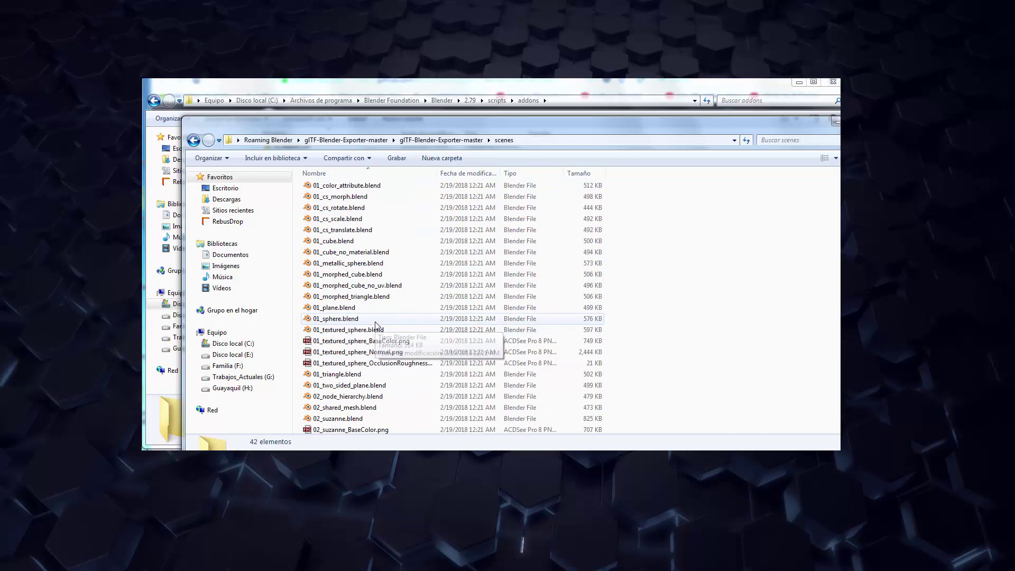
pyautogui.scroll(2, 375, 324)
# Step: Browse the sample files from 01_alpha_blend.png to 04_lights.blend, then return to the project folder
pyautogui.click(338, 211)
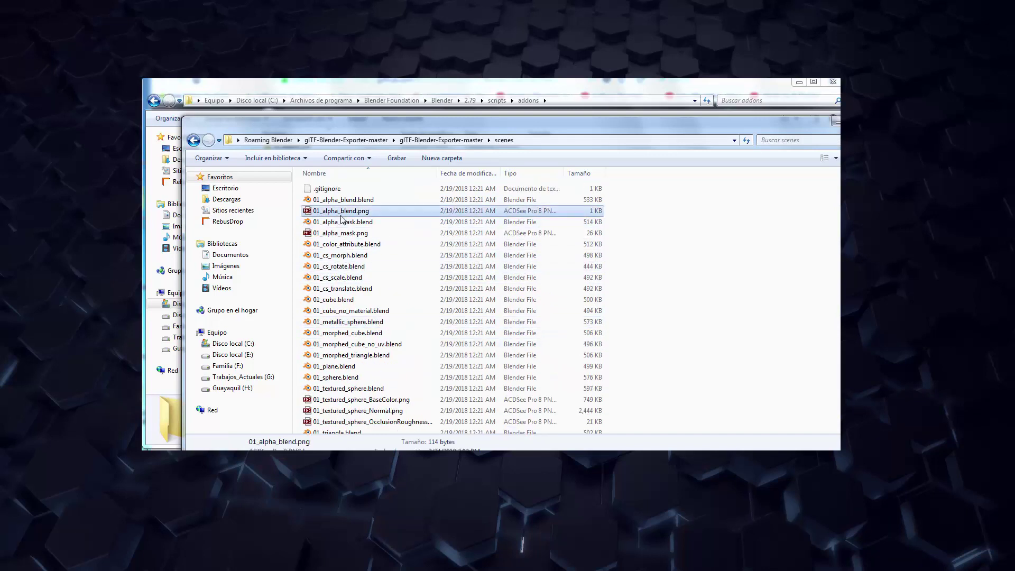
pyautogui.click(321, 234)
pyautogui.click(328, 256)
pyautogui.click(346, 323)
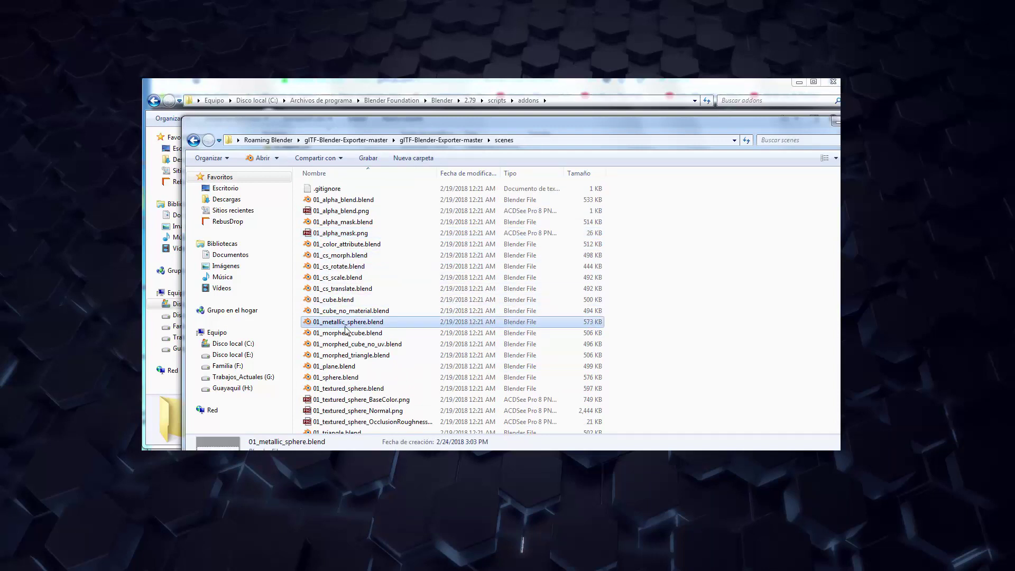
pyautogui.click(339, 366)
pyautogui.scroll(-7, 352, 296)
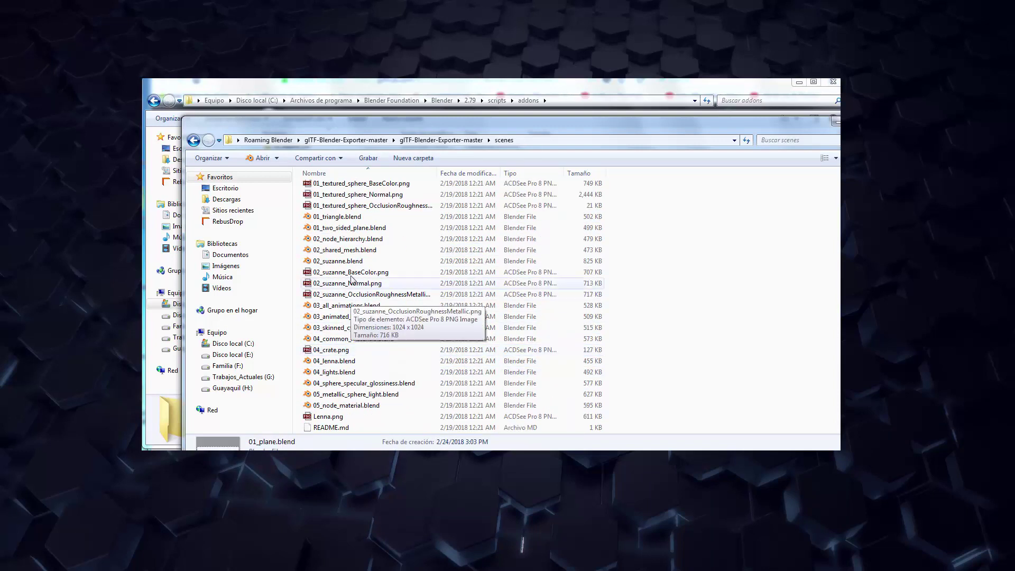
pyautogui.click(351, 274)
pyautogui.click(332, 350)
pyautogui.click(334, 372)
pyautogui.scroll(3, 480, 331)
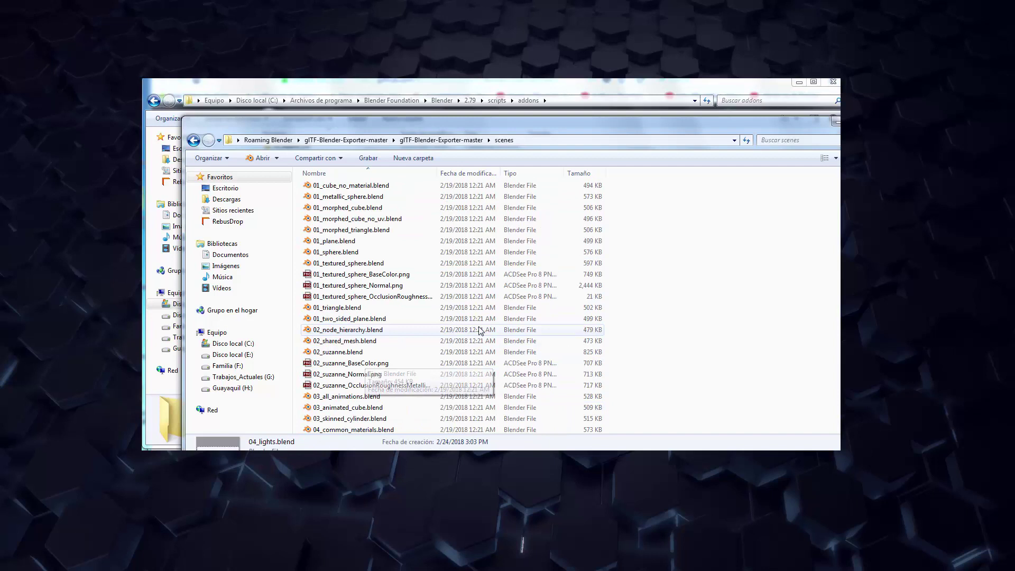
pyautogui.scroll(3, 476, 296)
pyautogui.click(447, 140)
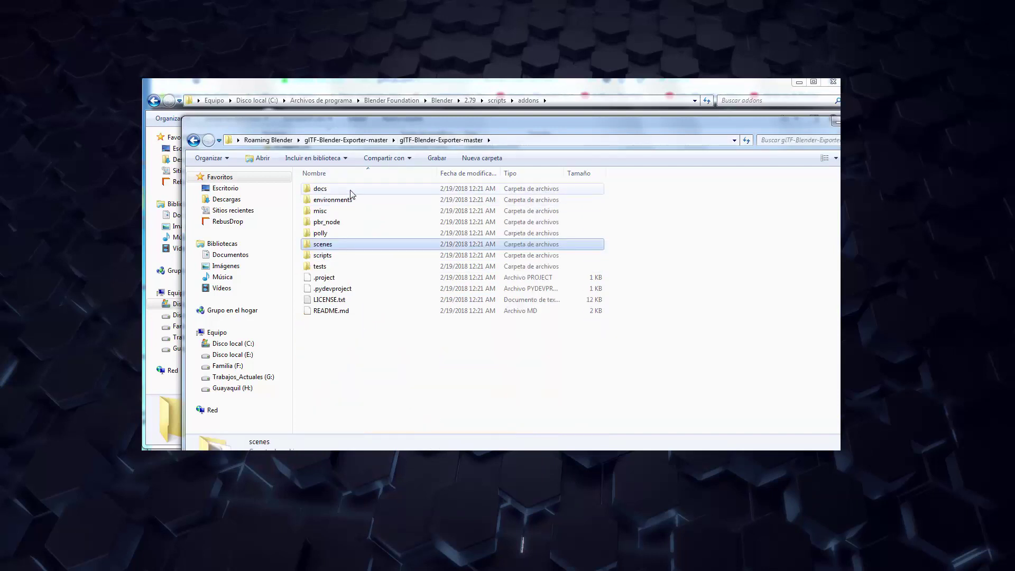
pyautogui.click(351, 190)
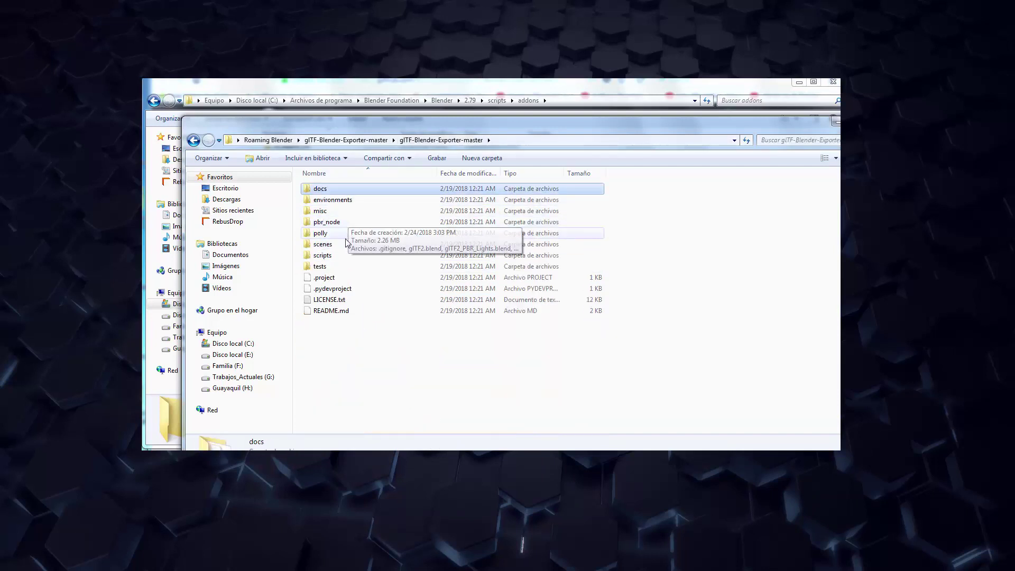
# Step: Open scripts\addons and look inside the io_scene_gltf2 add-on folder
pyautogui.doubleClick(329, 256)
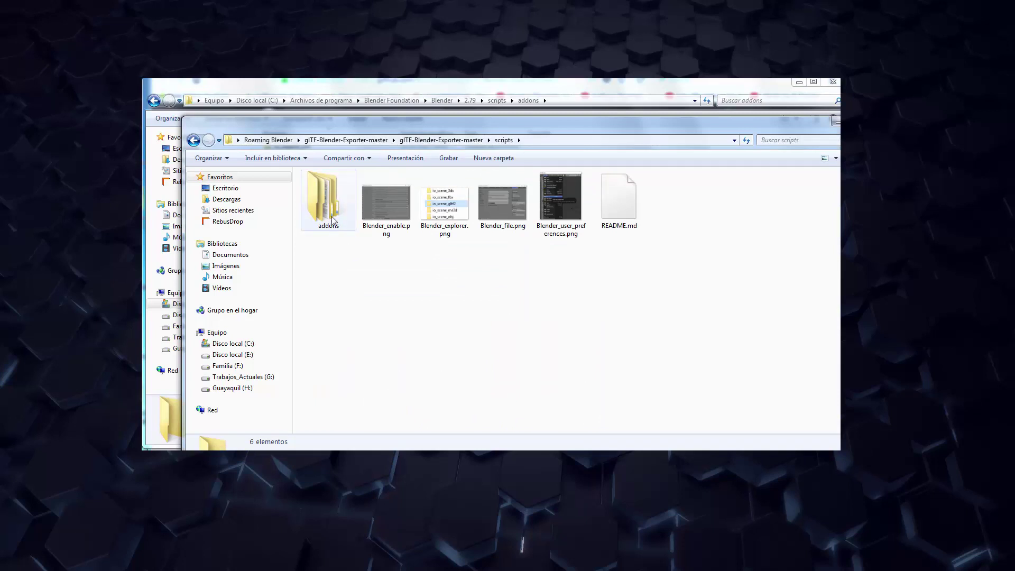
pyautogui.doubleClick(328, 220)
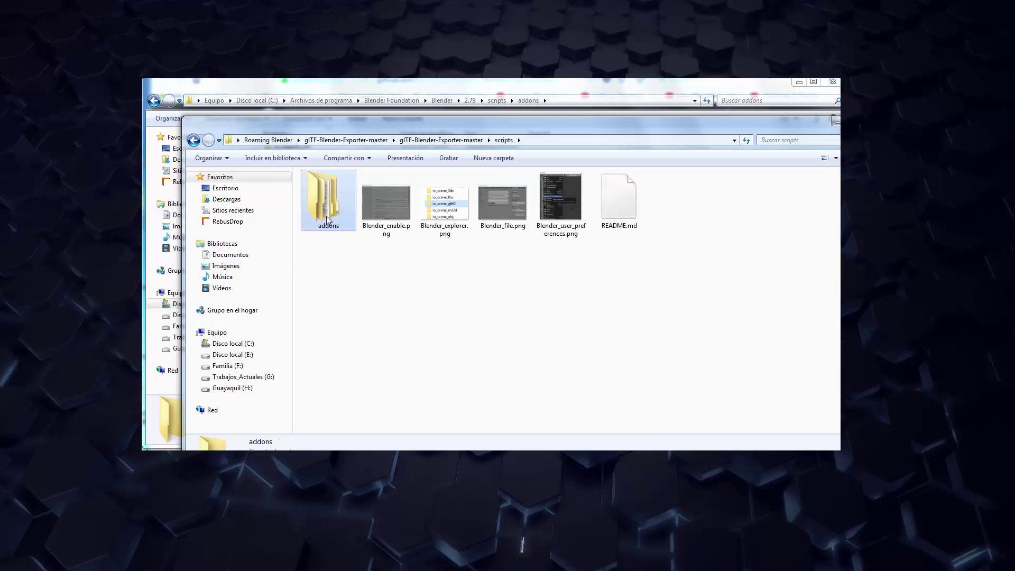
pyautogui.doubleClick(341, 191)
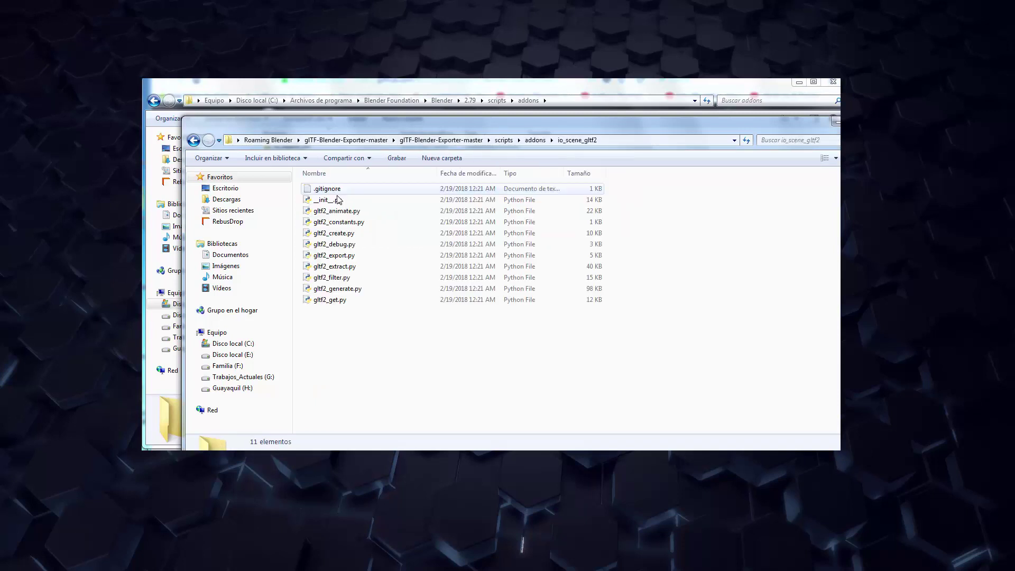
pyautogui.click(535, 140)
# Step: Compress io_scene_gltf2 into a ZIP archive, io_scene_gltf2.zip, and copy the addons folder path
pyautogui.rightClick(316, 191)
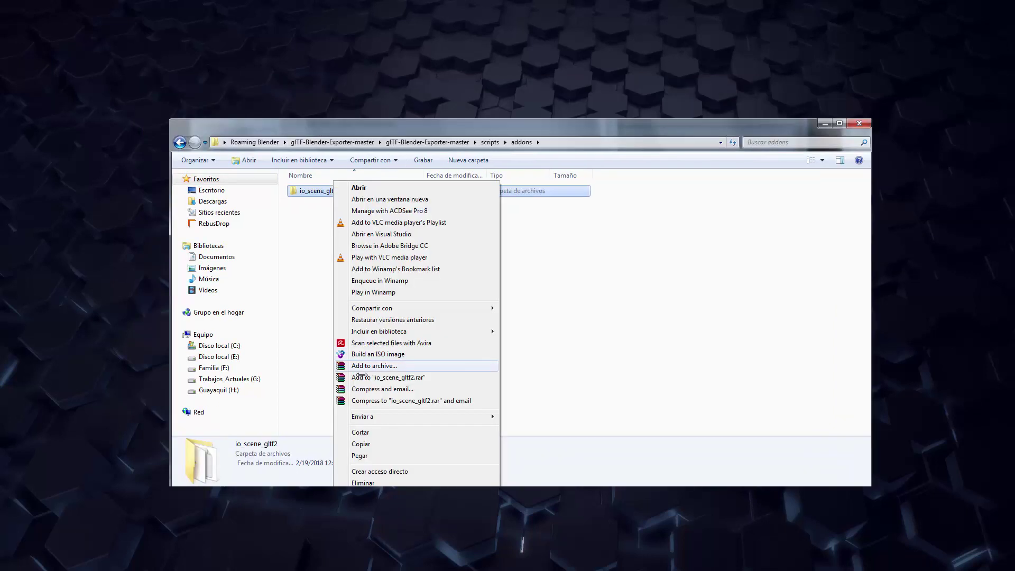
pyautogui.click(374, 365)
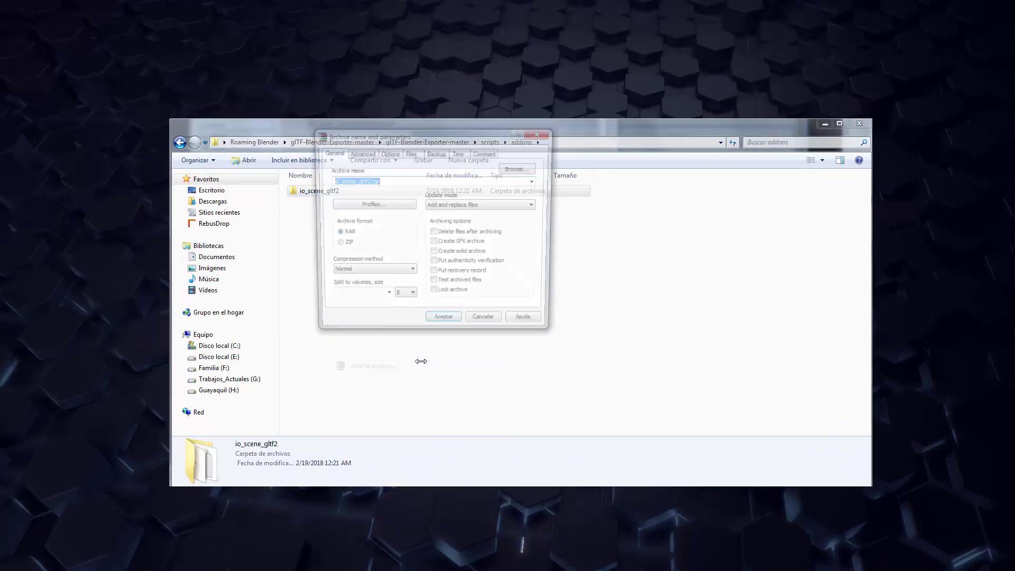
pyautogui.click(349, 245)
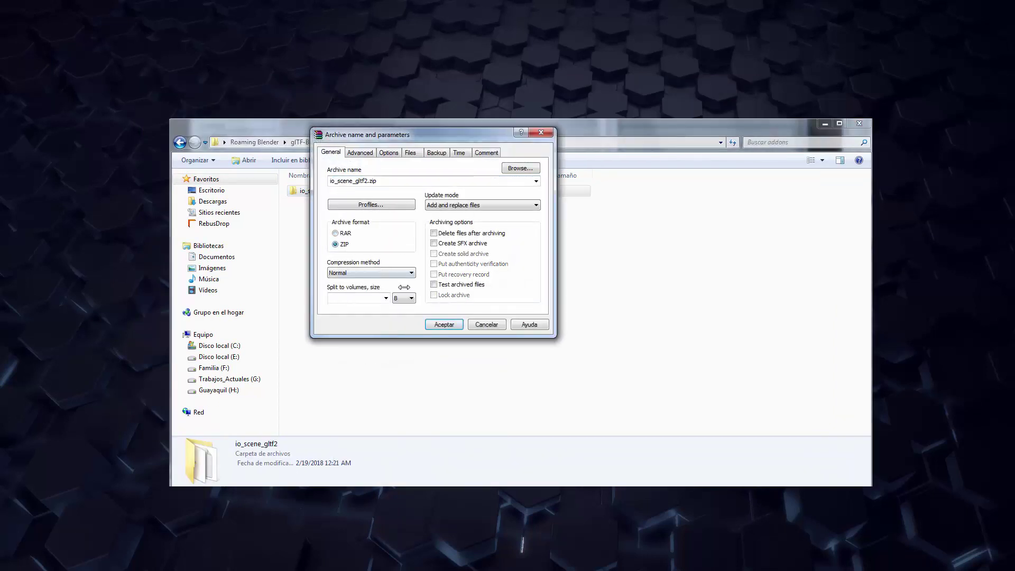
pyautogui.click(441, 325)
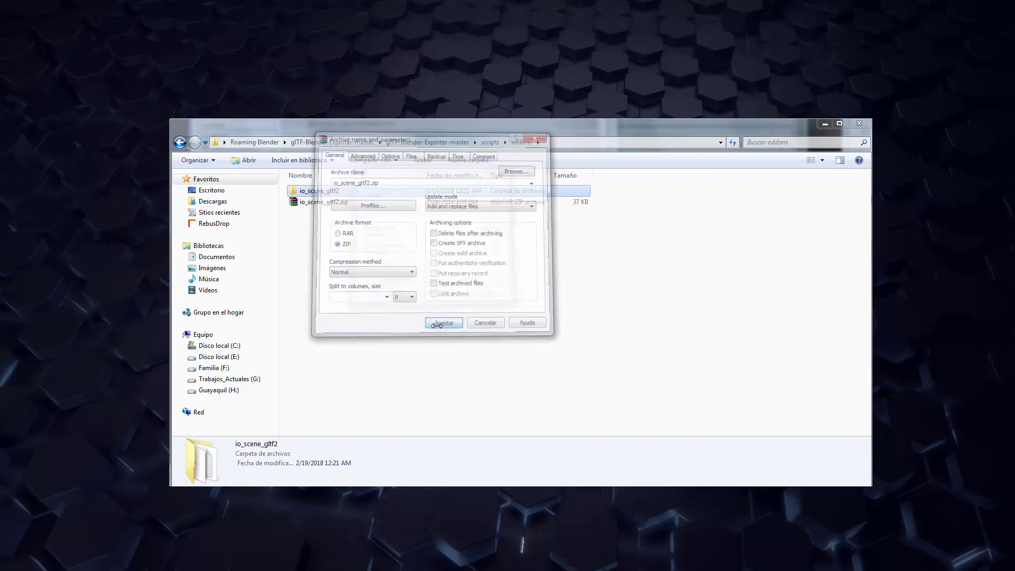
pyautogui.click(562, 142)
pyautogui.rightClick(562, 142)
# Step: Install the glTF 2.0 add-on from io_scene_gltf2.zip in the addons folder, enable it, and close preferences
pyautogui.click(587, 174)
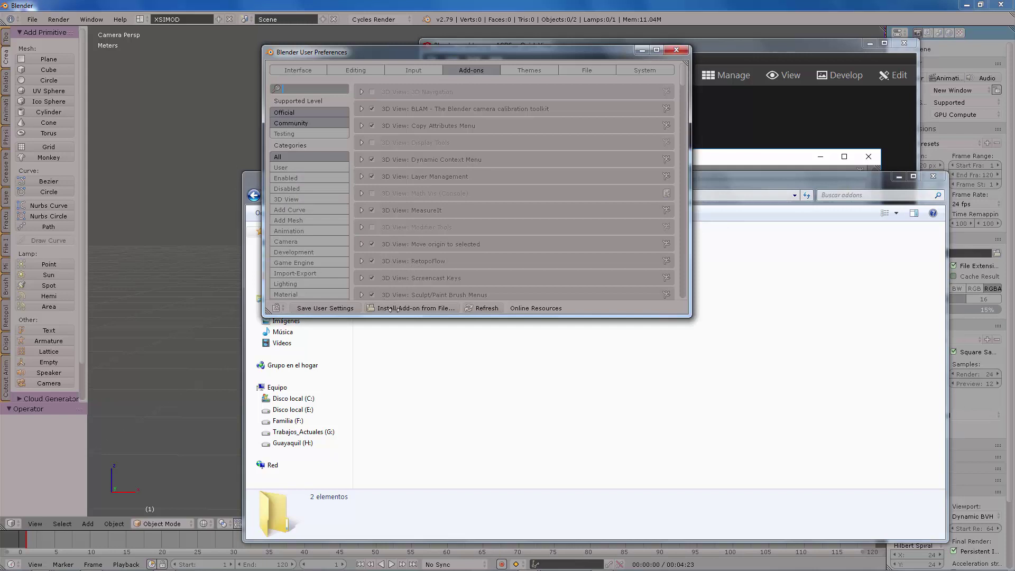
pyautogui.click(396, 309)
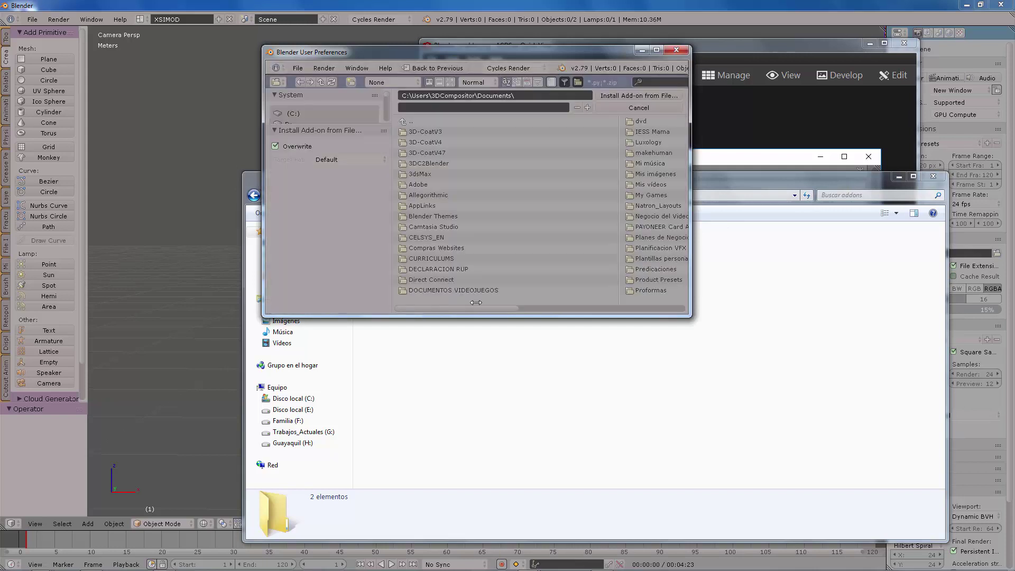
pyautogui.click(509, 95)
pyautogui.hotkey('ctrl', 'v')
pyautogui.press('Return')
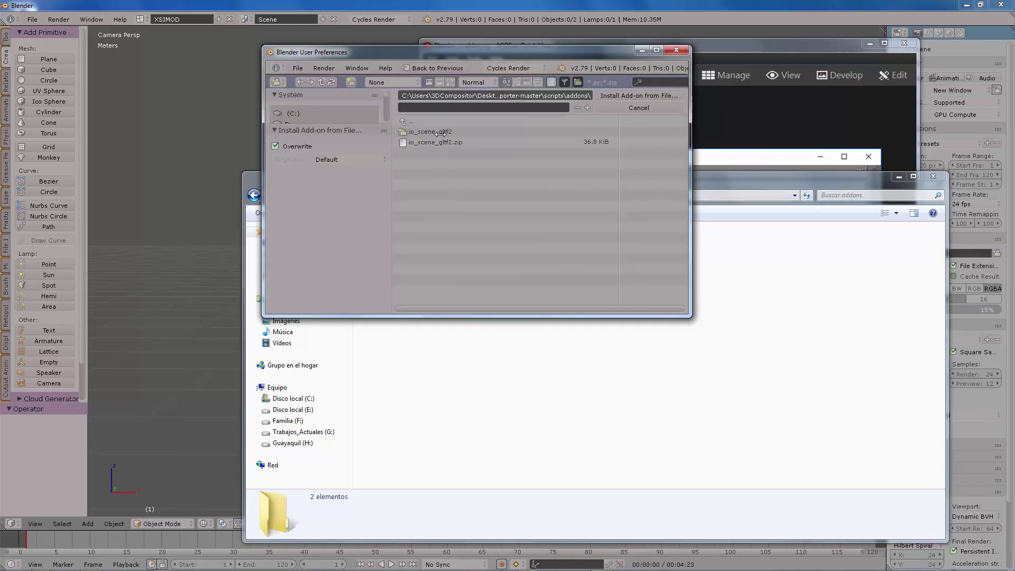
pyautogui.click(435, 143)
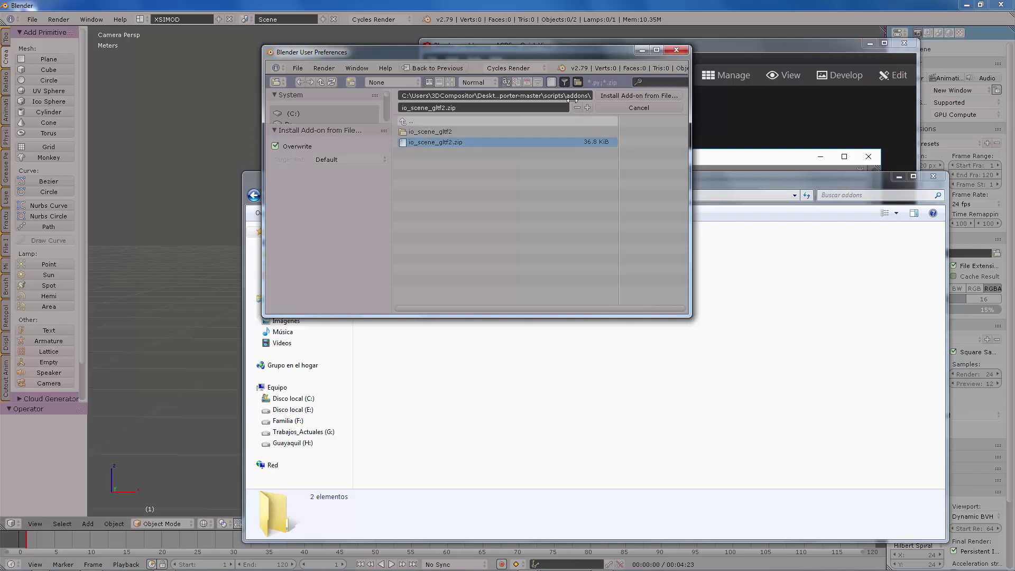
pyautogui.click(616, 93)
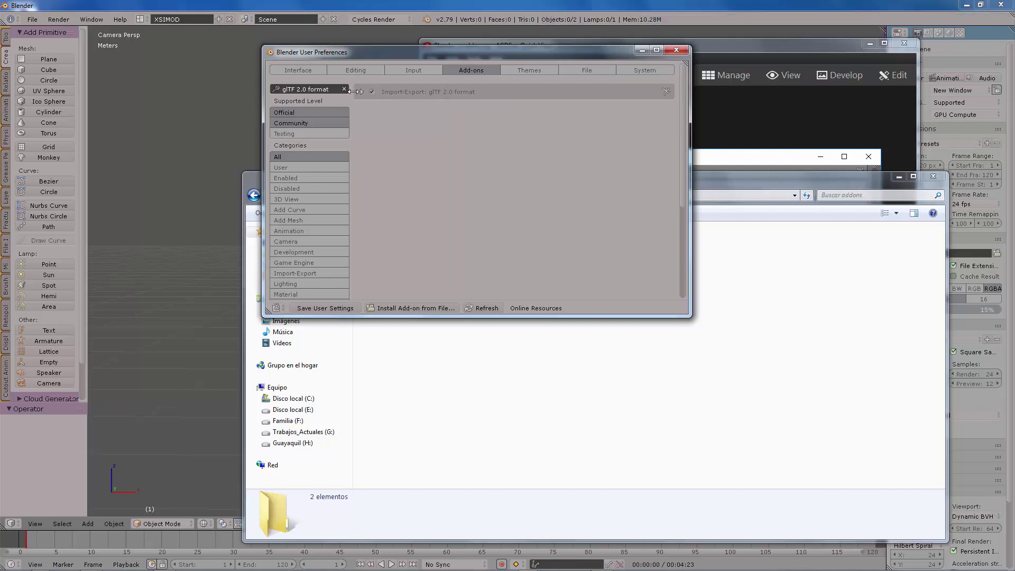
pyautogui.click(362, 91)
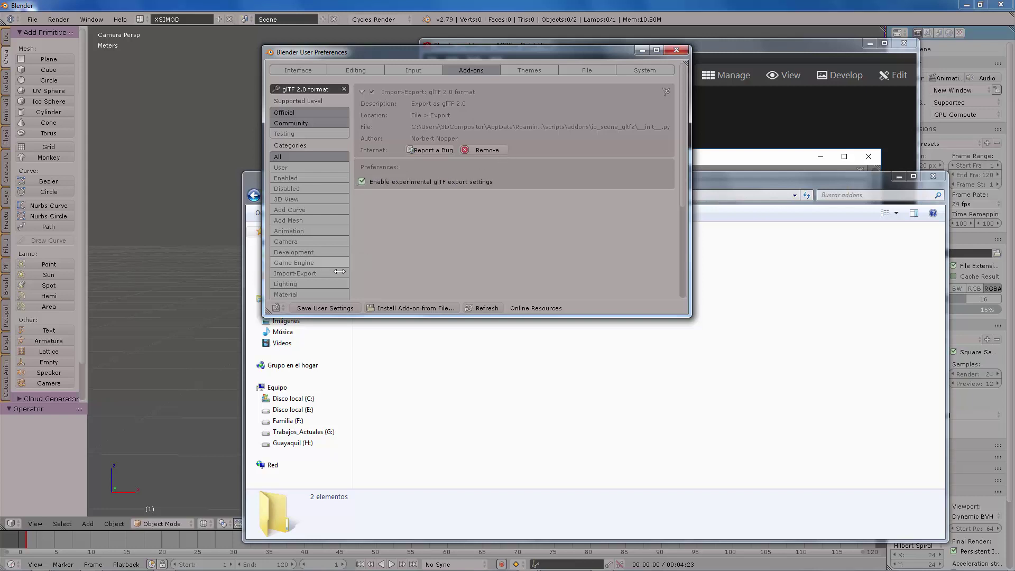
pyautogui.click(677, 49)
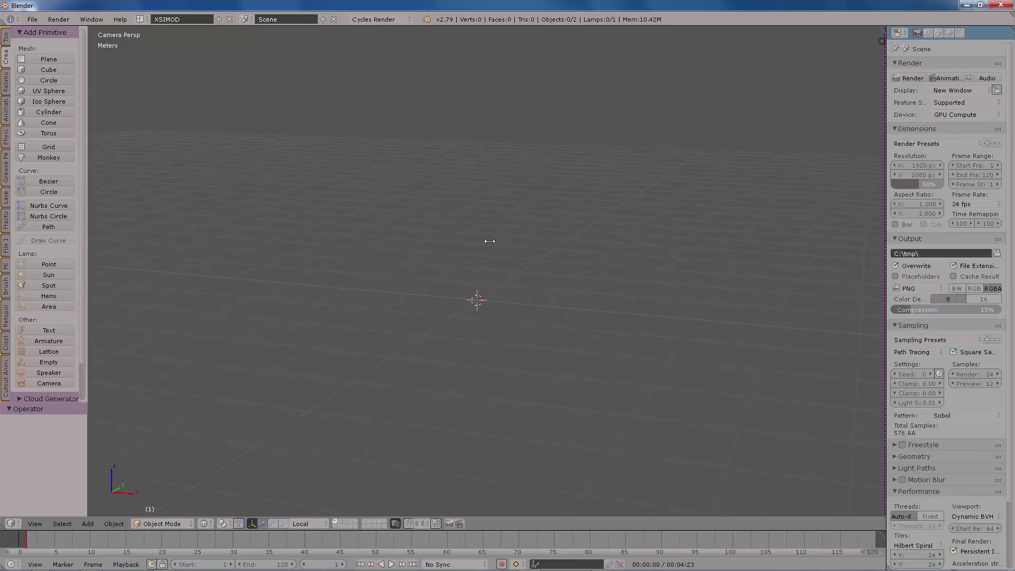
# Step: Add the Trex mesh to the scene and orbit to a three-quarter side view
pyautogui.hotkey('shift', 'a')
pyautogui.moveTo(489, 239)
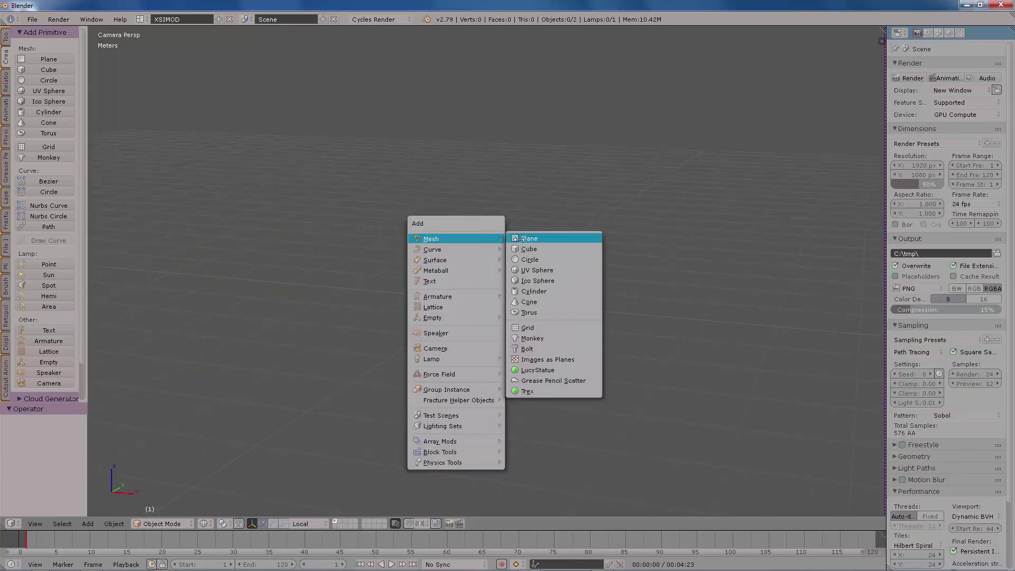
pyautogui.click(530, 392)
pyautogui.scroll(-5, 540, 277)
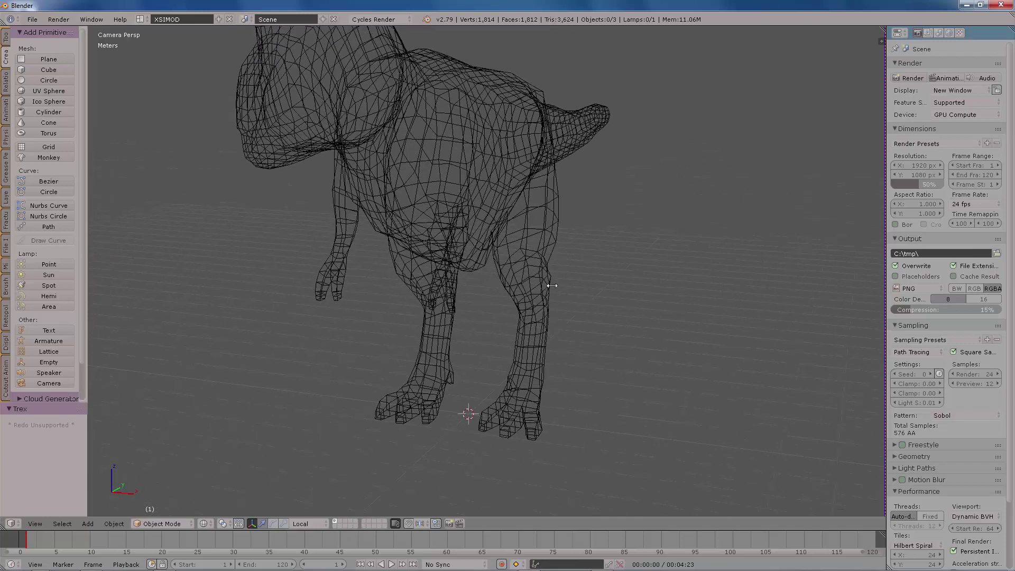
pyautogui.scroll(-2, 540, 277)
pyautogui.moveTo(537, 272)
pyautogui.mouseDown(button='middle')
pyautogui.moveTo(534, 256)
pyautogui.moveTo(574, 302)
pyautogui.moveTo(552, 277)
pyautogui.mouseUp(button='middle')
# Step: Display the T-Rex in Solid viewport shading and apply Shade Smooth to it
pyautogui.press('z')
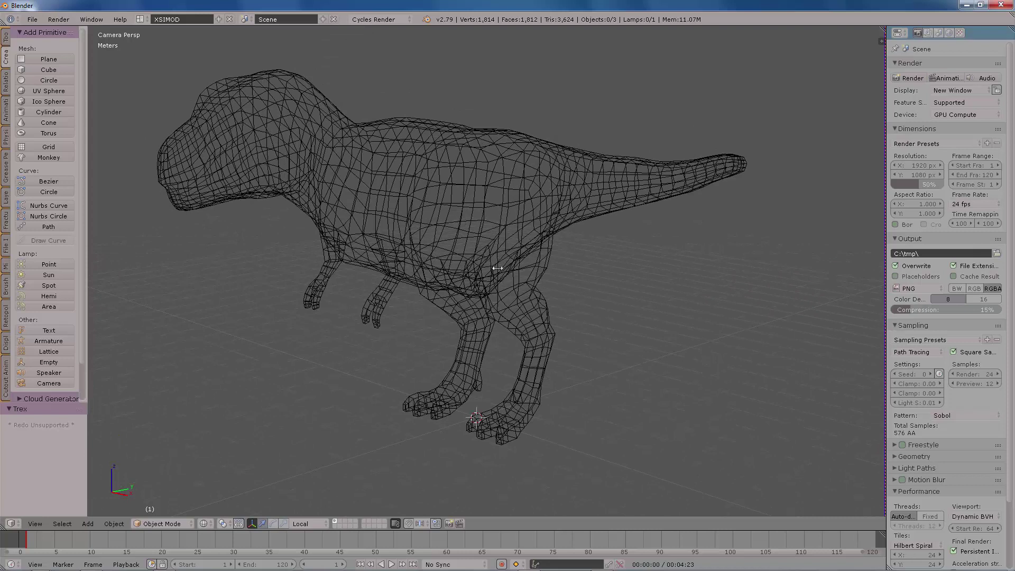
pyautogui.press('z')
pyautogui.click(496, 308)
pyautogui.press('w')
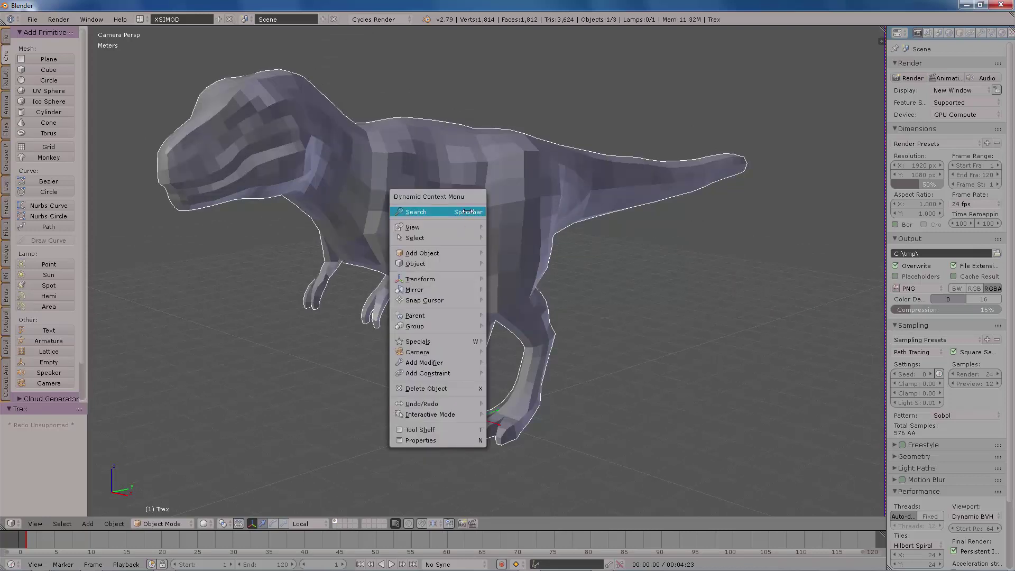
pyautogui.click(467, 211)
pyautogui.write('smoo')
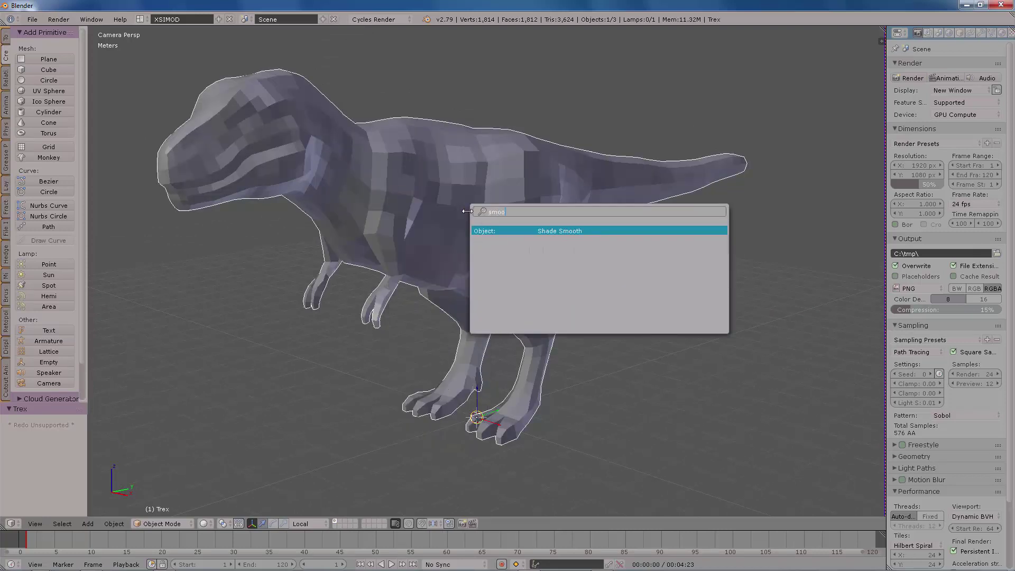
pyautogui.press('Return')
pyautogui.moveTo(672, 290); pyautogui.dragTo(698, 313, button='middle')
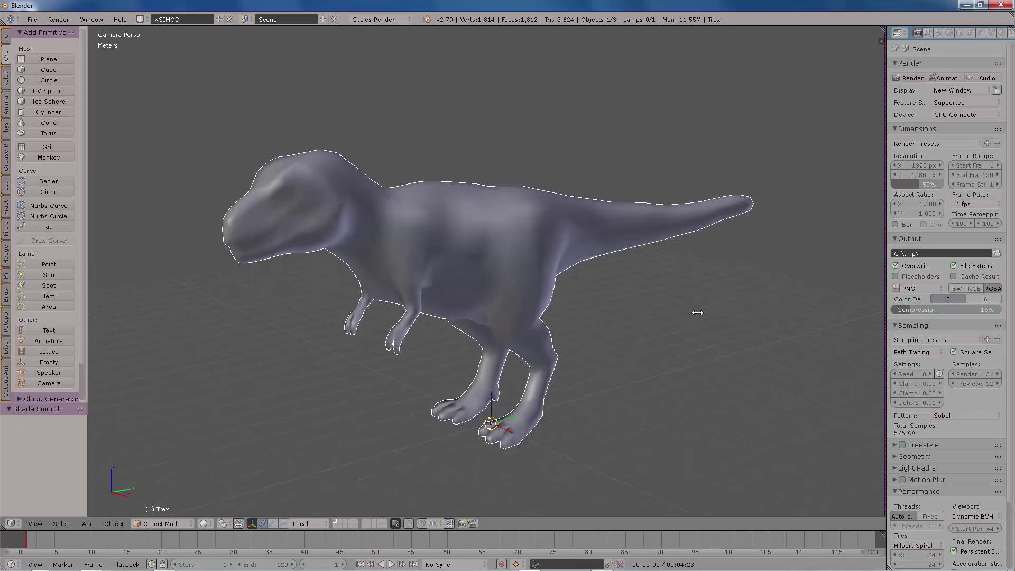
# Step: Export the scene to the Desktop as the glTF 2.0 binary file Trex.glb
pyautogui.click(32, 19)
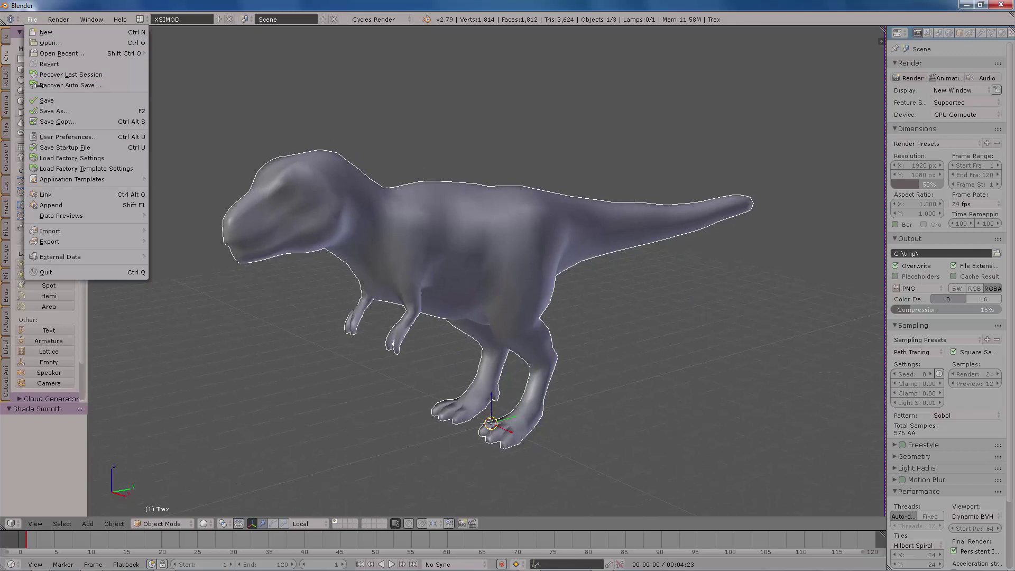
pyautogui.moveTo(63, 241)
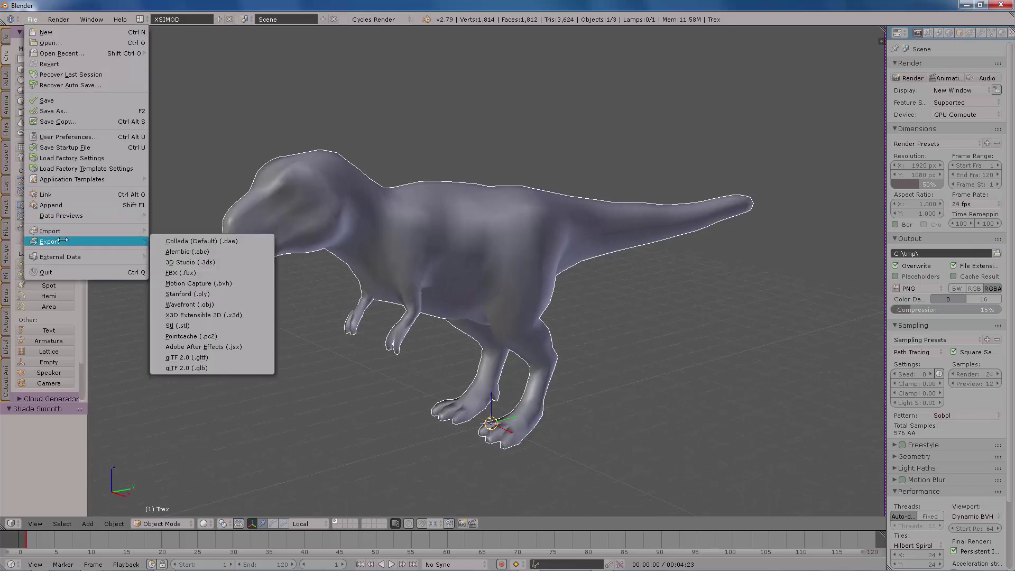
pyautogui.click(195, 369)
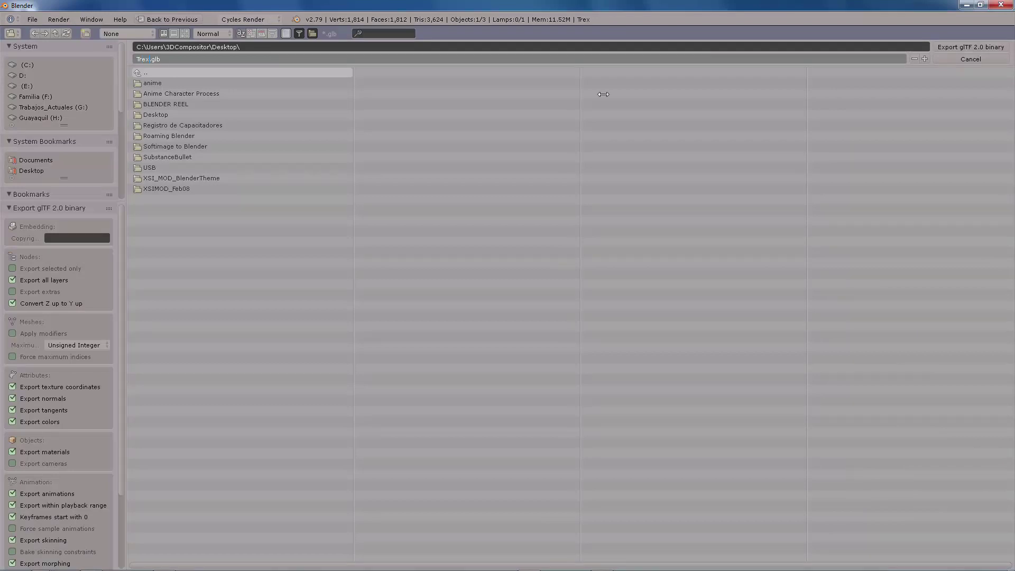
pyautogui.click(986, 46)
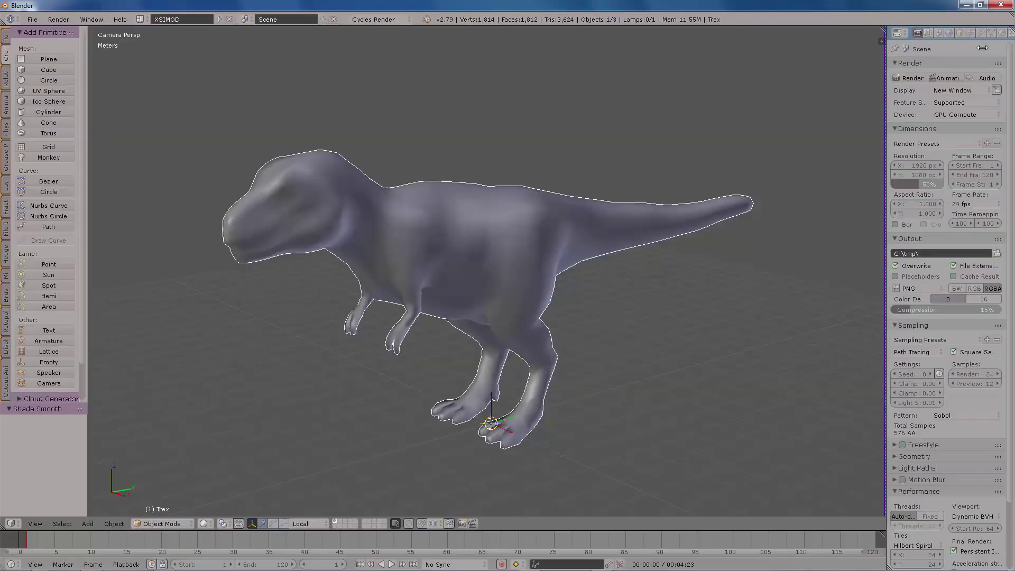
# Step: Switch to Firefox, load Facebook in a new tab, and start composing a new post
pyautogui.press('super')
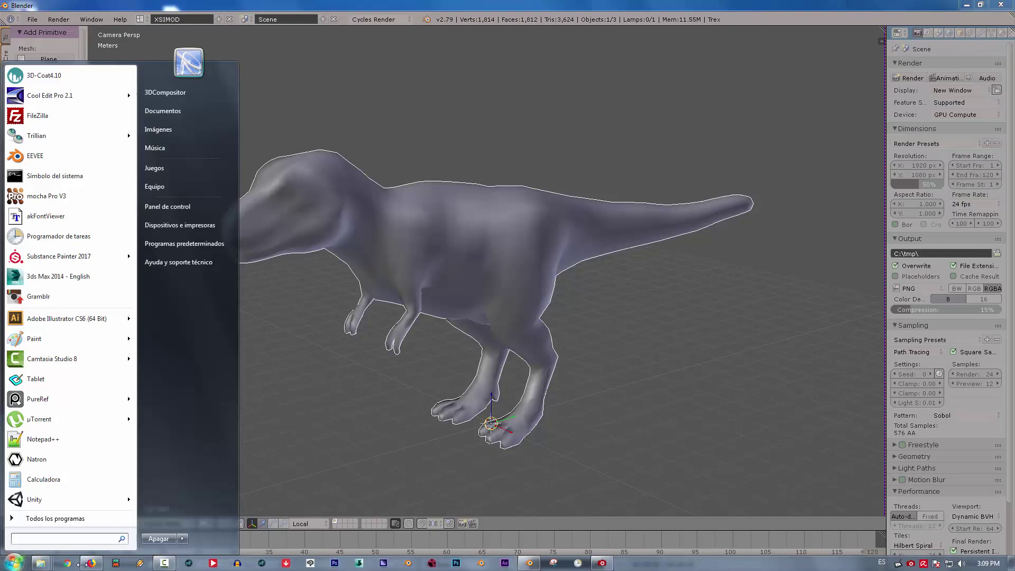
pyautogui.click(92, 564)
pyautogui.click(796, 60)
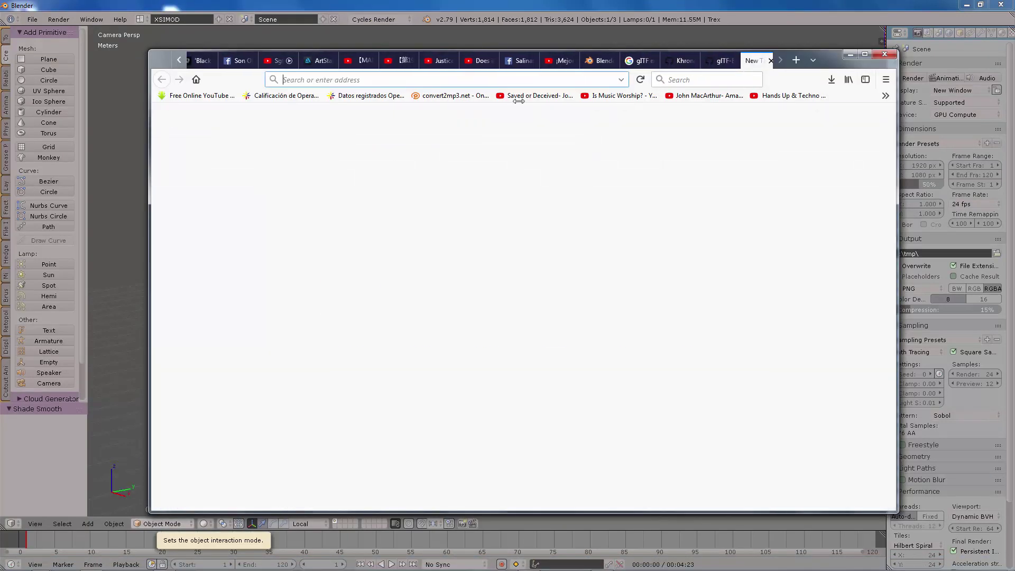
pyautogui.click(365, 310)
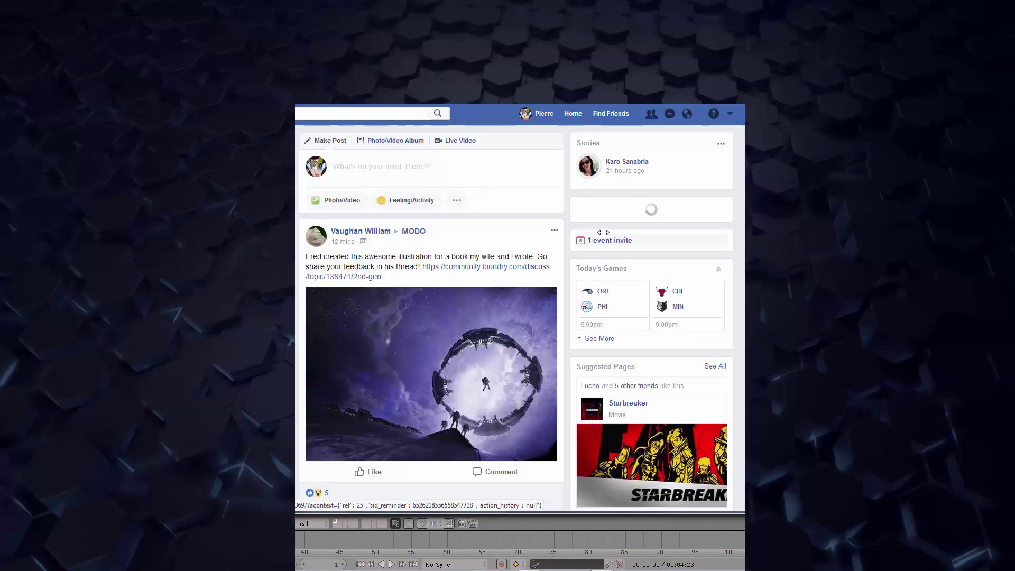
pyautogui.click(381, 167)
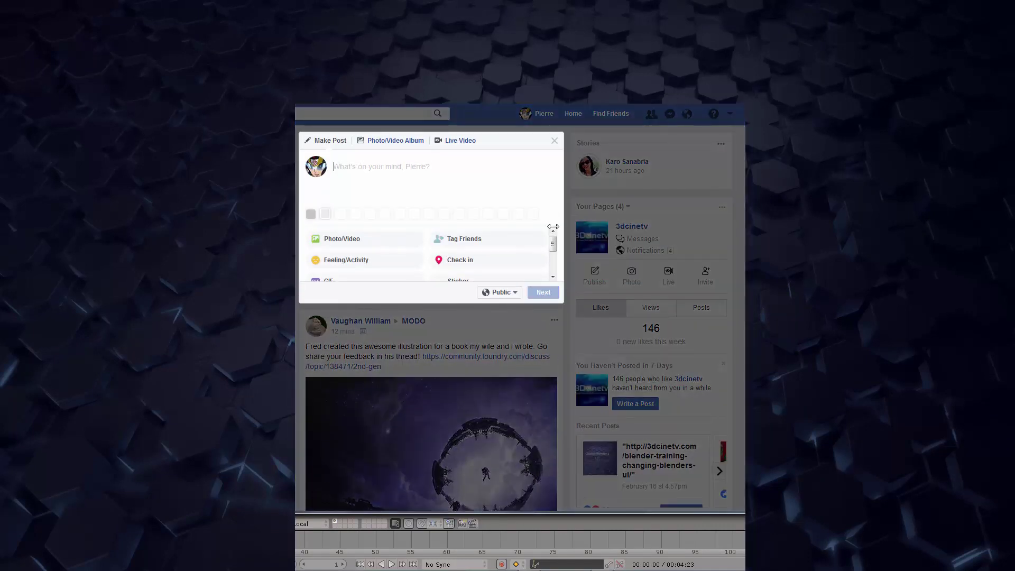
# Step: Tag the post as 'feeling cool' and drop Trex.glb into it as a 3D model
pyautogui.moveTo(551, 221); pyautogui.dragTo(553, 262)
pyautogui.click(365, 251)
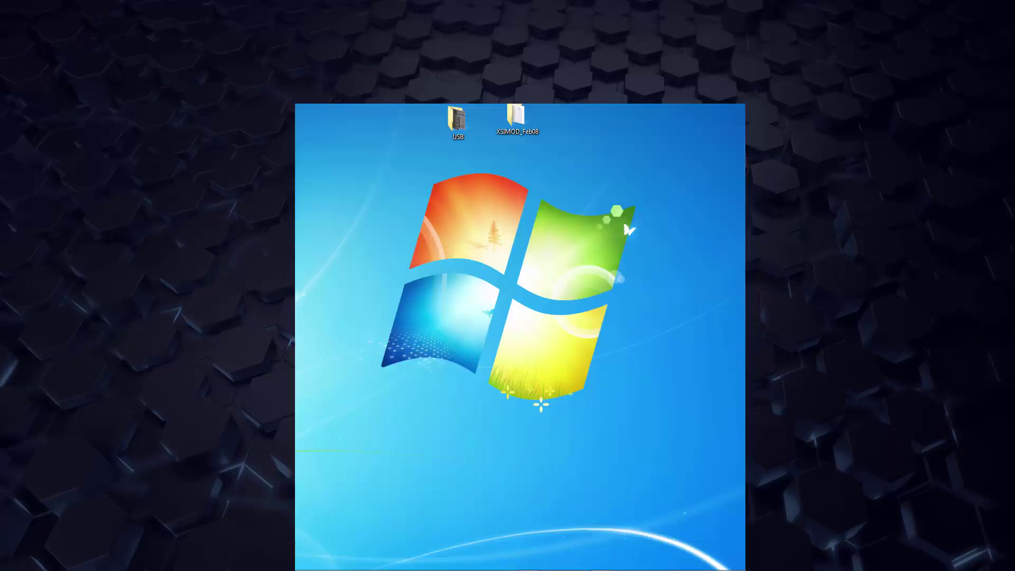
pyautogui.moveTo(306, 238); pyautogui.dragTo(421, 208)
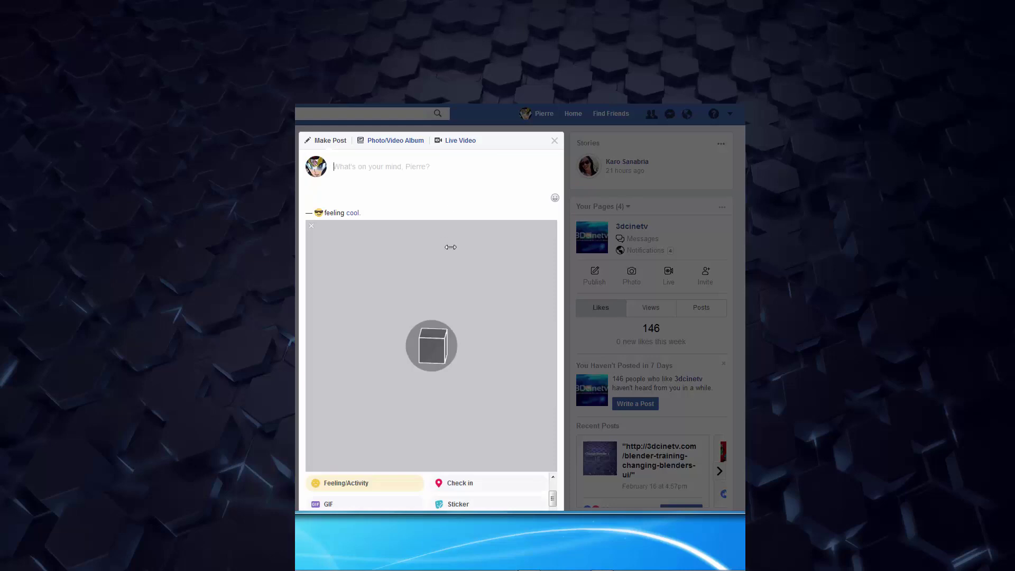
# Step: Caption the 3D post 'Doing it on Blender 2.79 like a Boss' with #LongLiveSoftimage and #BlenderglTF hashtags
pyautogui.scroll(-1, 503, 296)
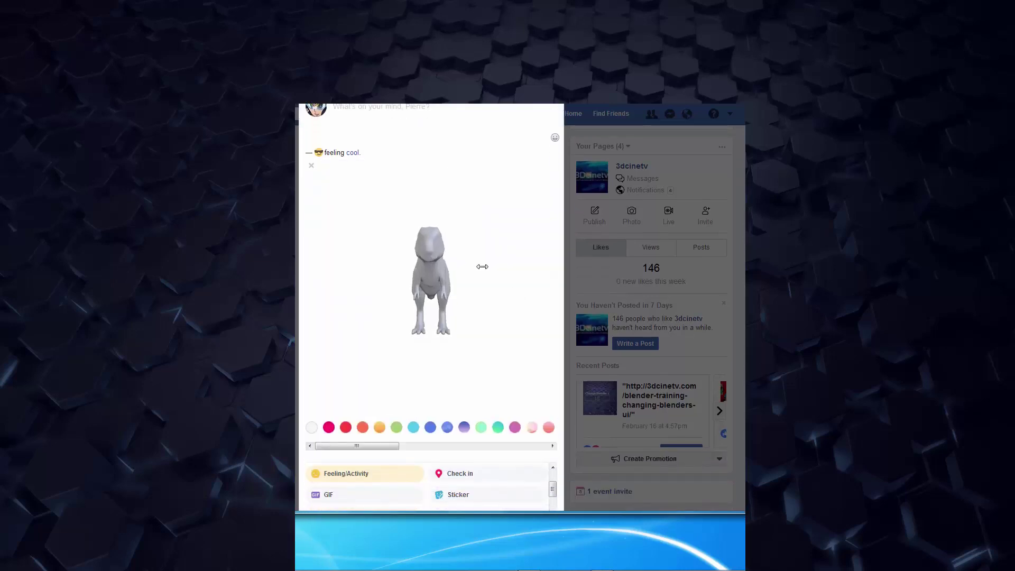
pyautogui.scroll(-2, 484, 304)
pyautogui.scroll(3, 475, 229)
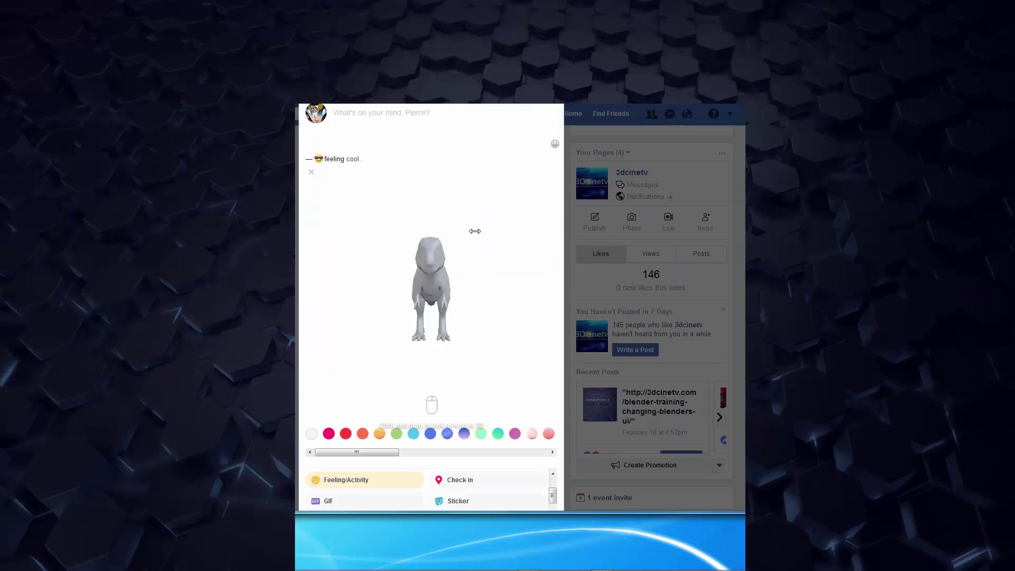
pyautogui.write('Doing it on Blender 2.79 like a Boss #')
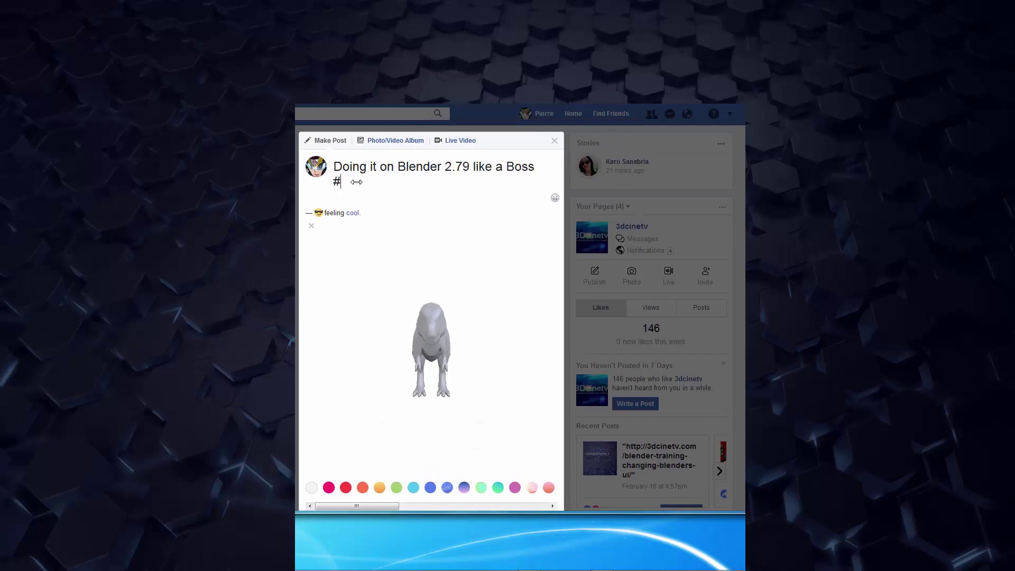
pyautogui.write('LongLiveSoftimage #BlenderglTF exporter. Export 3DModels from Blender to Facebook.')
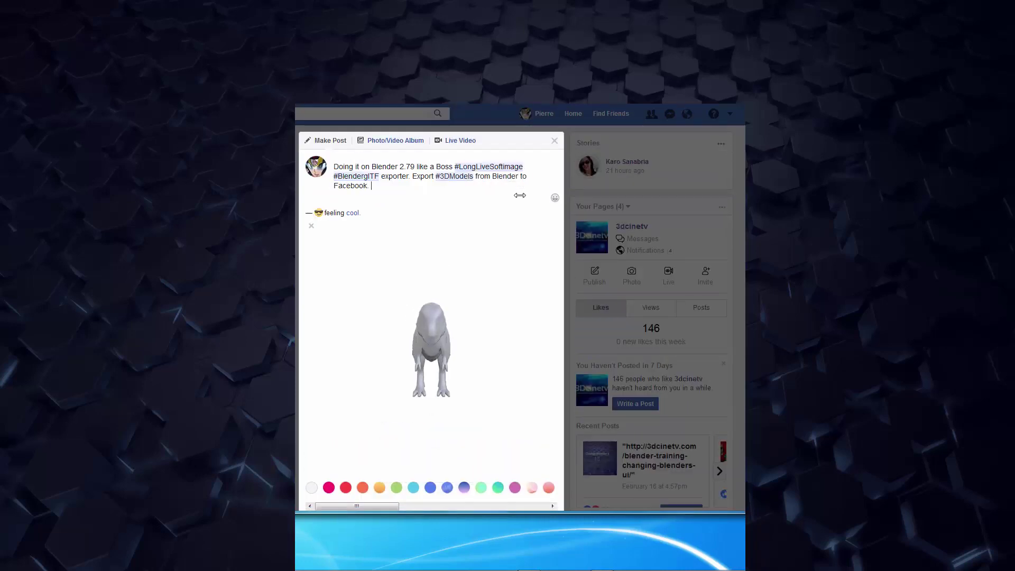
# Step: Give the T-Rex 3D post a blue background and continue to the posting options
pyautogui.click(430, 487)
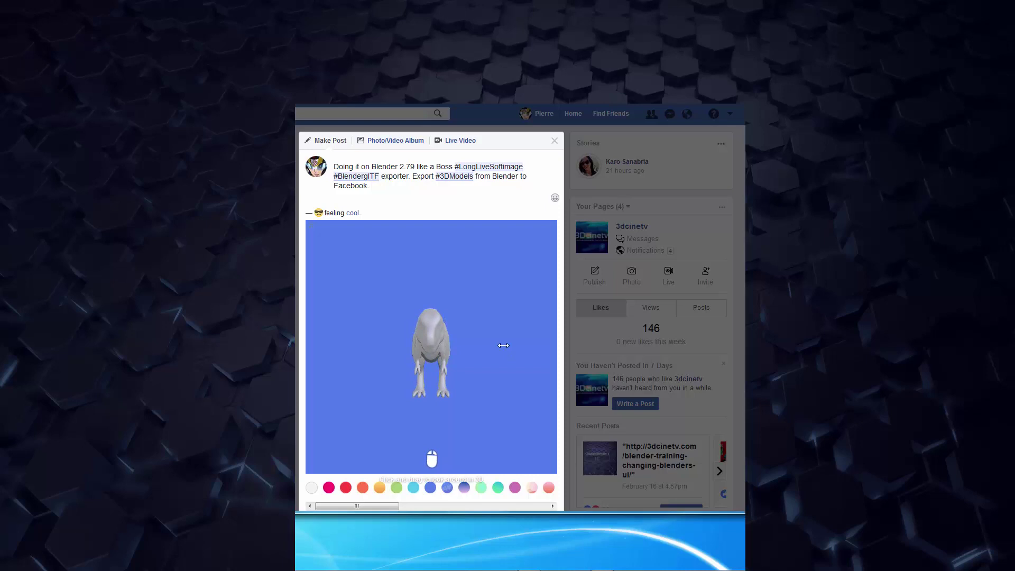
pyautogui.scroll(-1, 479, 344)
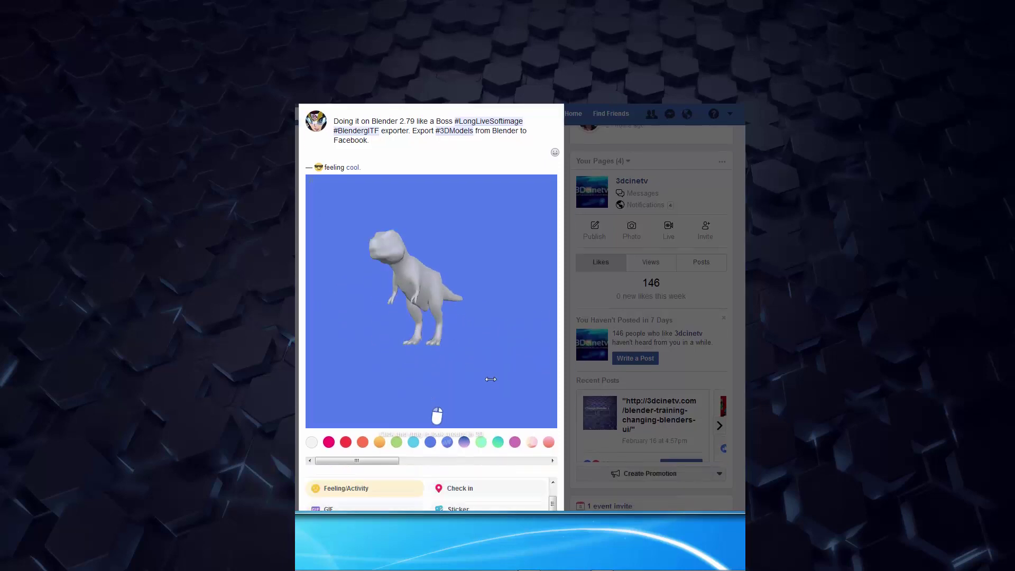
pyautogui.scroll(-1, 507, 458)
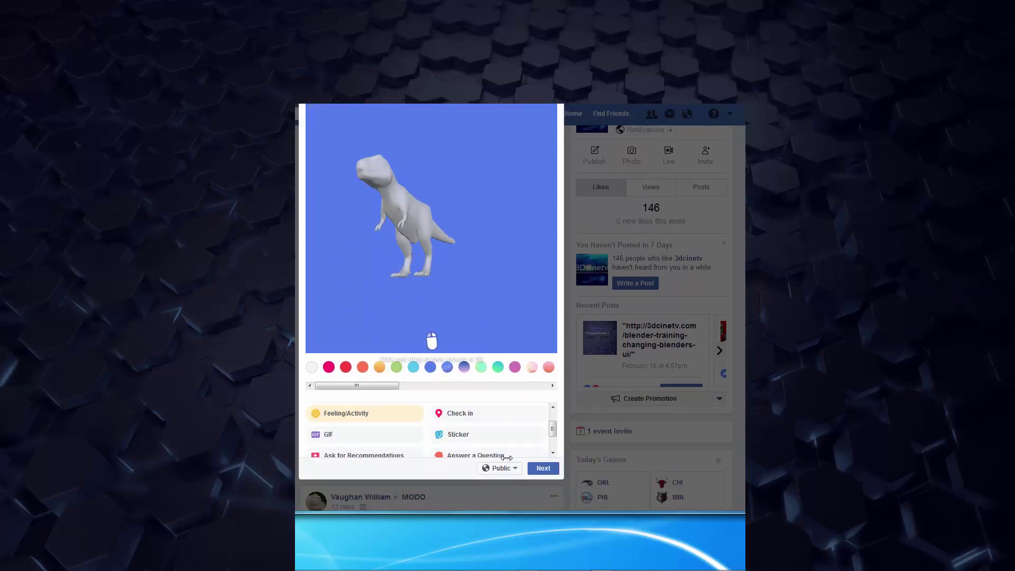
pyautogui.click(541, 468)
# Step: Publish the blue-backed T-Rex 3D post and view it in the feed
pyautogui.click(544, 271)
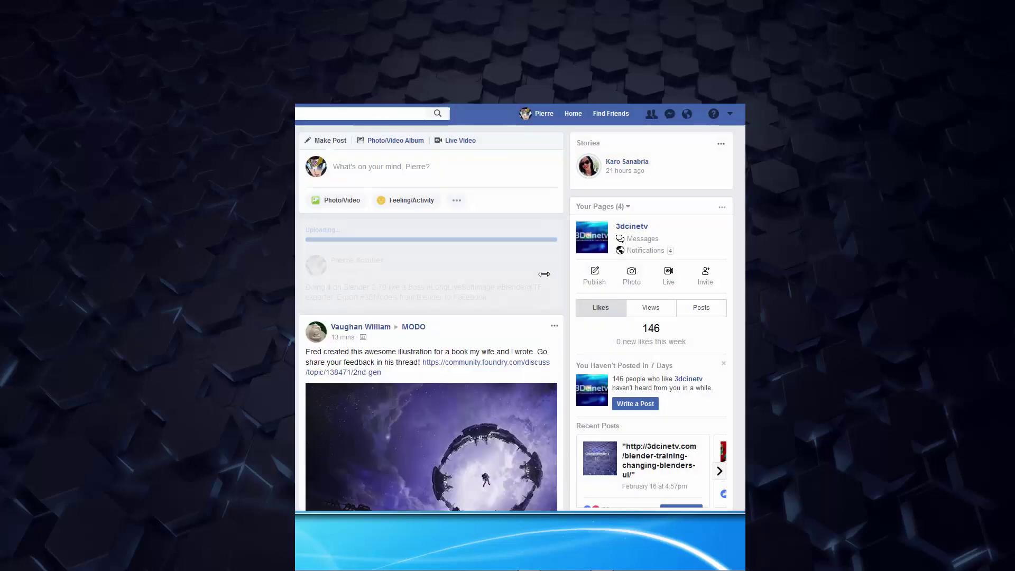
pyautogui.scroll(-1, 544, 297)
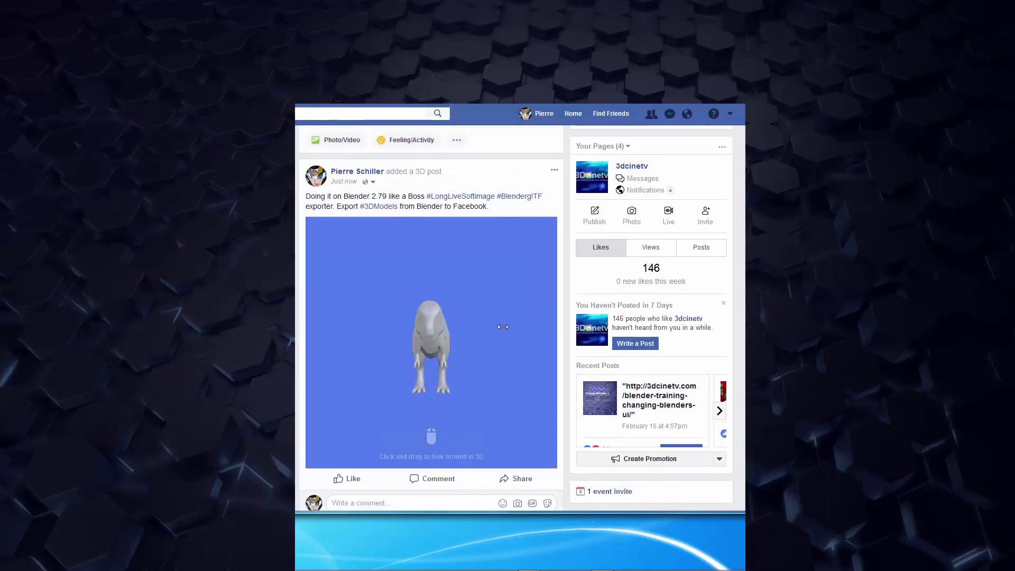